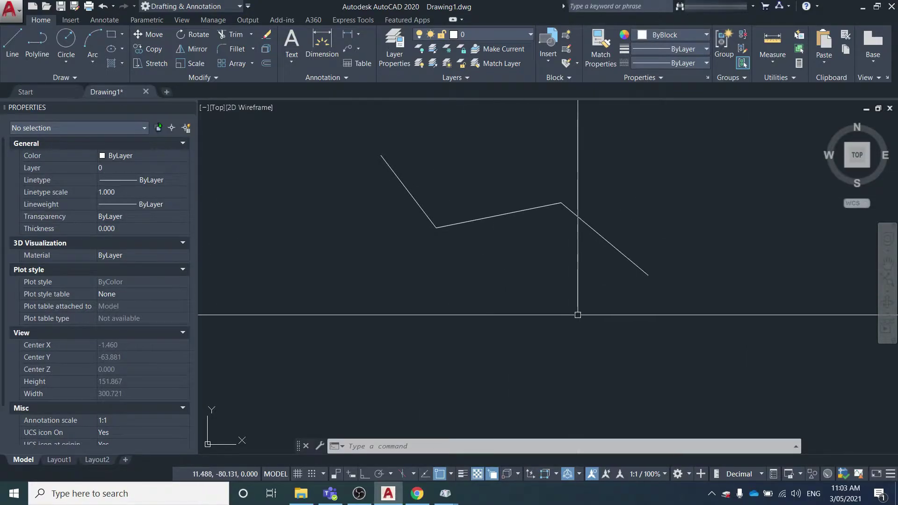
Select the 3D polyline and set the Z coordinate of vertex 4 to 20 in Properties.
{"action": "mouse_move", "coordinate": [577, 317]}
{"action": "middle_mouse_down", "text": "shift"}
{"action": "mouse_move", "coordinate": [579, 177]}
{"action": "mouse_move", "coordinate": [592, 234]}
{"action": "middle_mouse_up", "text": "shift"}
{"action": "left_click", "coordinate": [577, 206]}
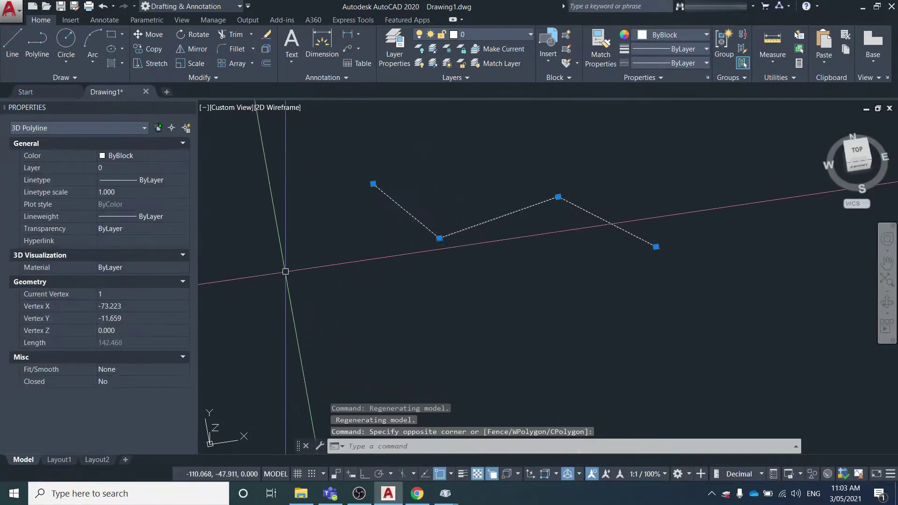
{"action": "left_click", "coordinate": [117, 332]}
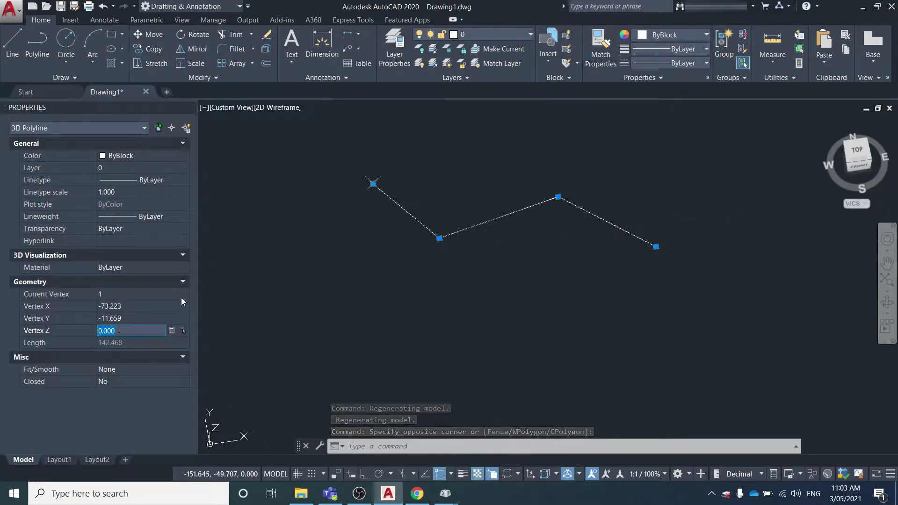
{"action": "left_click", "coordinate": [184, 297]}
{"action": "left_click", "coordinate": [184, 296]}
{"action": "left_click", "coordinate": [123, 331]}
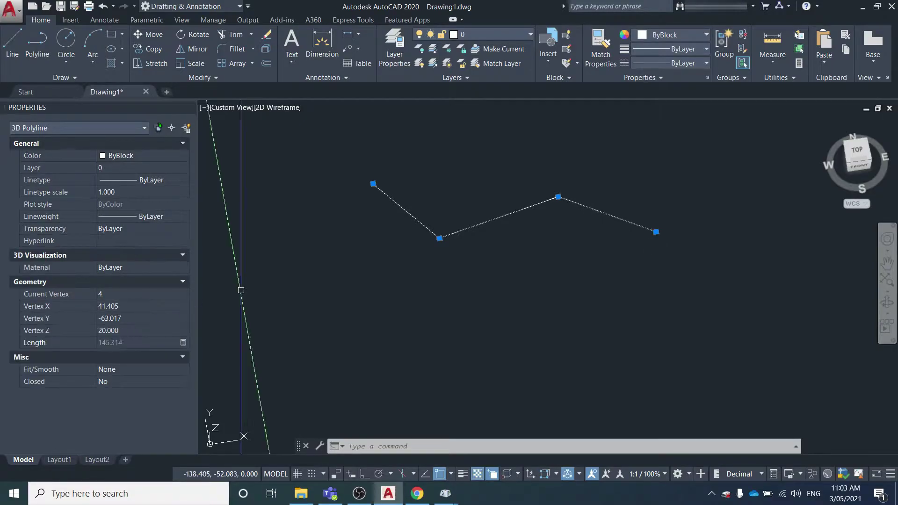
Go from the front view to a tilted 3D angle showing the polyline climbing to Z = 20.
{"action": "key", "text": "Escape"}
{"action": "left_click", "coordinate": [468, 323]}
{"action": "left_click", "coordinate": [863, 167]}
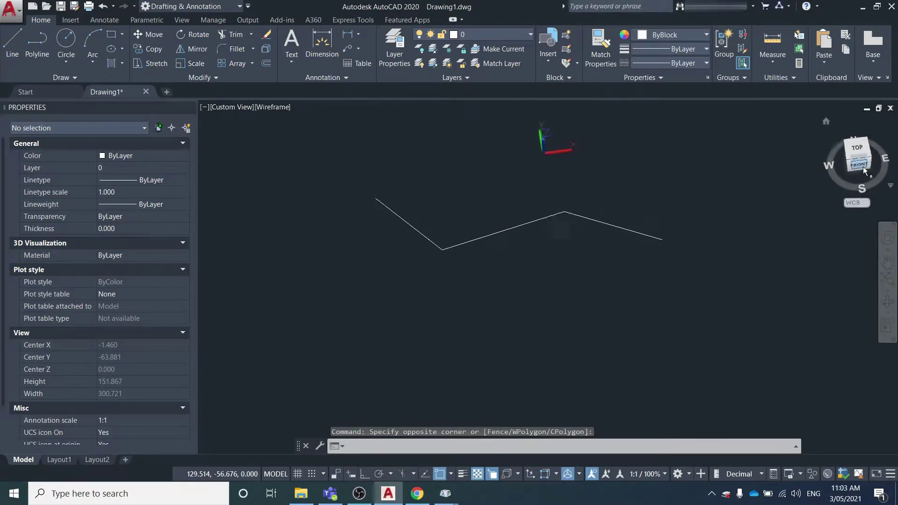
{"action": "left_click", "coordinate": [863, 166]}
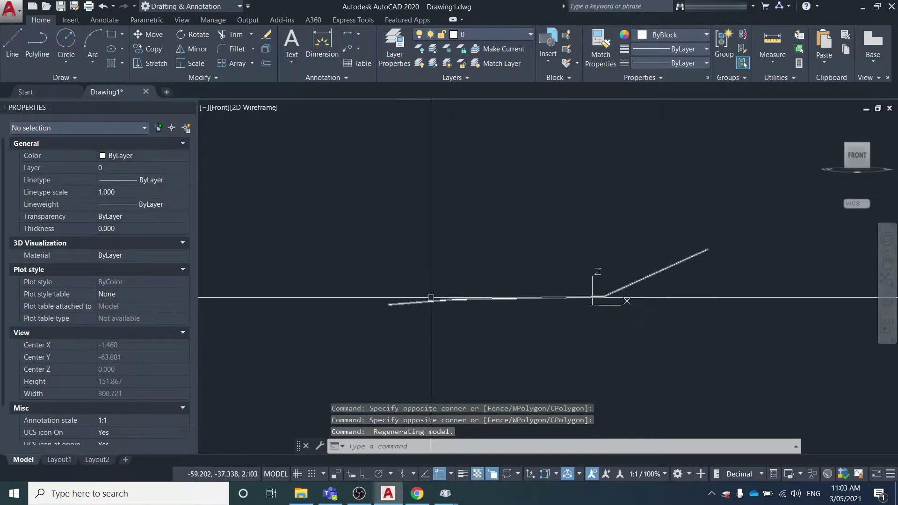
{"action": "middle_click_drag", "start_coordinate": [583, 195], "coordinate": [625, 263], "text": "shift"}
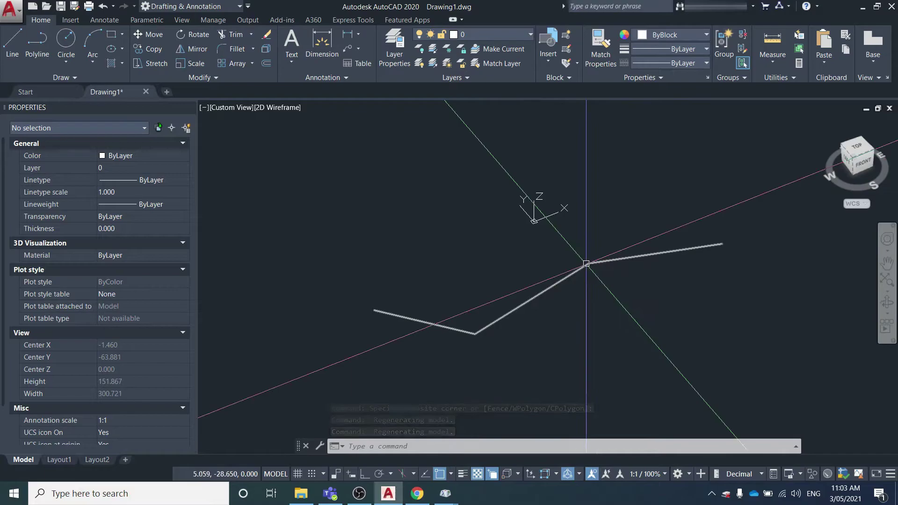
{"action": "mouse_move", "coordinate": [657, 304]}
{"action": "middle_mouse_down"}
{"action": "mouse_move", "coordinate": [530, 312]}
{"action": "mouse_move", "coordinate": [487, 215]}
{"action": "mouse_move", "coordinate": [521, 287]}
{"action": "mouse_move", "coordinate": [502, 310]}
{"action": "mouse_move", "coordinate": [501, 263]}
{"action": "mouse_move", "coordinate": [521, 290]}
{"action": "mouse_move", "coordinate": [525, 319]}
{"action": "middle_mouse_up"}
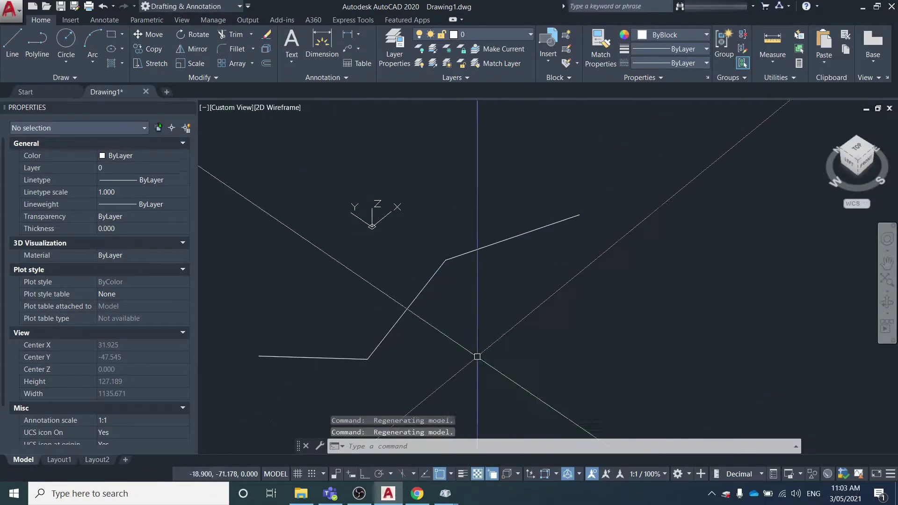
Use DIST from the polyline vertex to the line end, reading 51.480 with Delta Z 17.
{"action": "type", "text": "dist"}
{"action": "key", "text": "Return"}
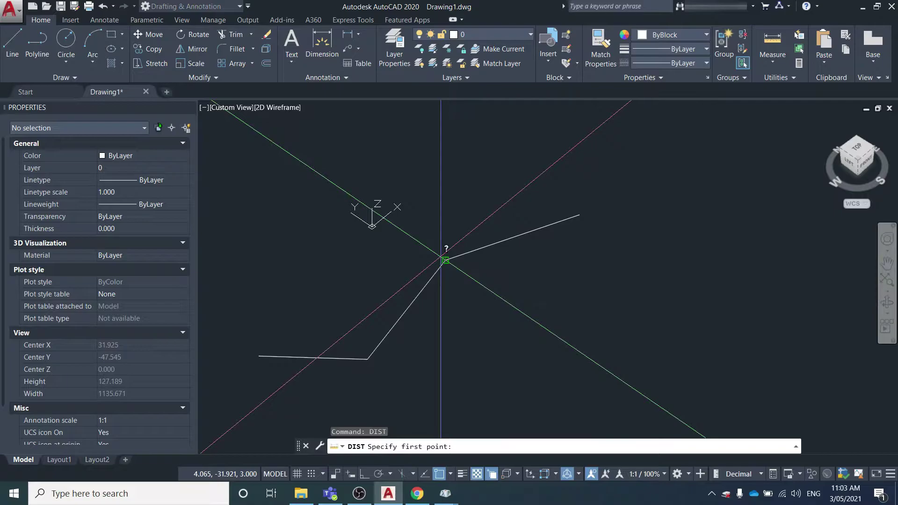
{"action": "left_click", "coordinate": [445, 260]}
{"action": "left_click", "coordinate": [579, 215]}
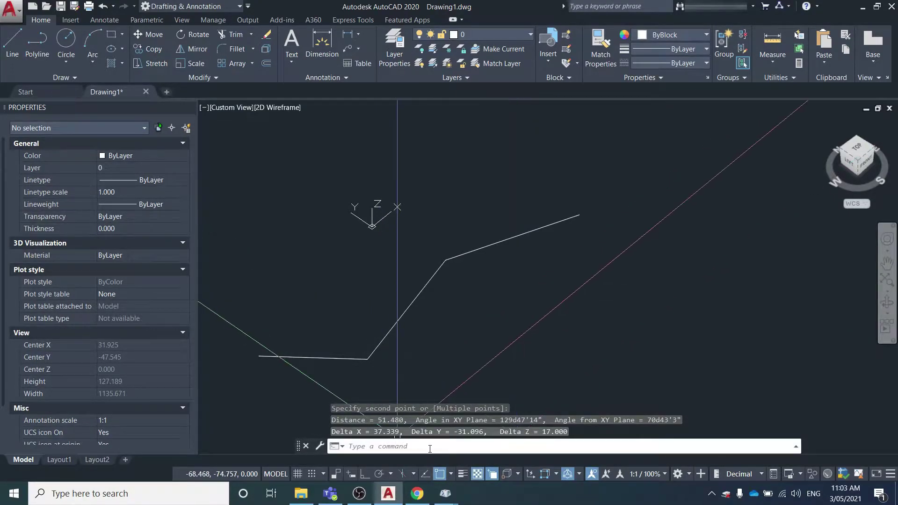
{"action": "middle_click_drag", "start_coordinate": [604, 330], "coordinate": [631, 292]}
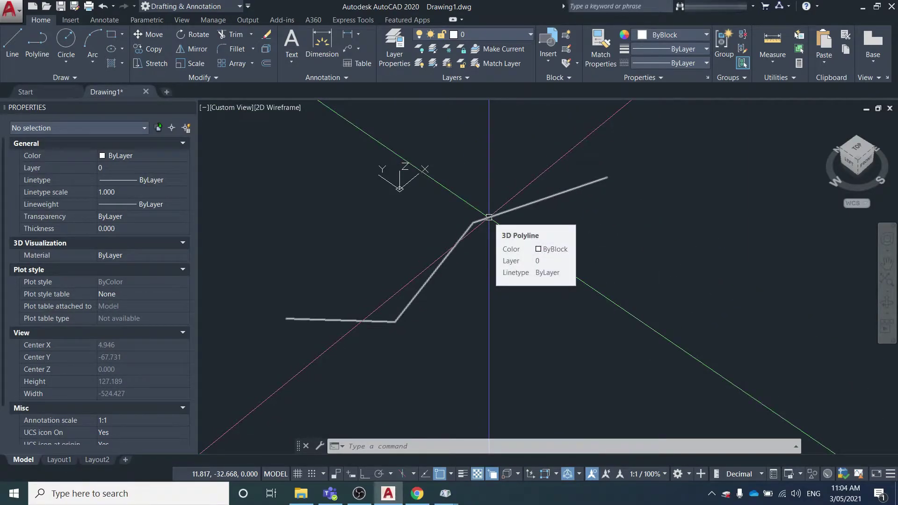
Set the OSNAPZ system variable to 1 at the command line.
{"action": "type", "text": "Osna"}
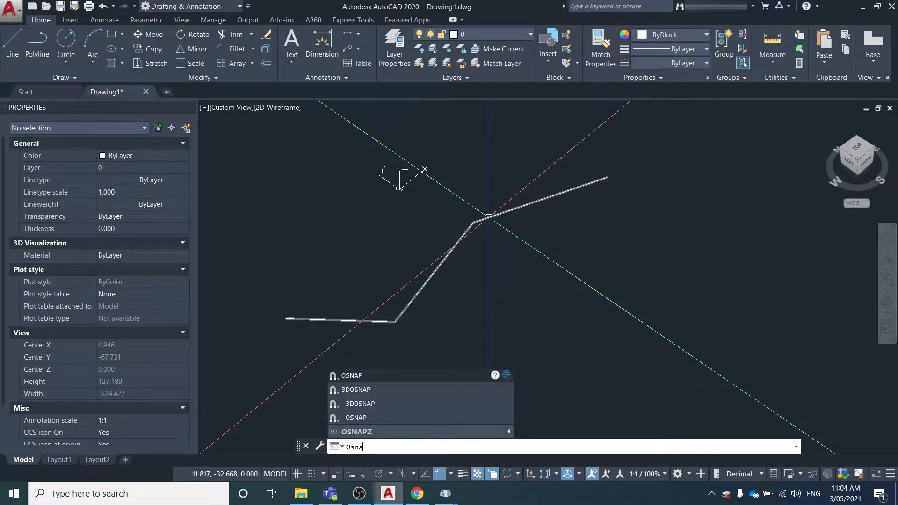
{"action": "key", "text": "Return"}
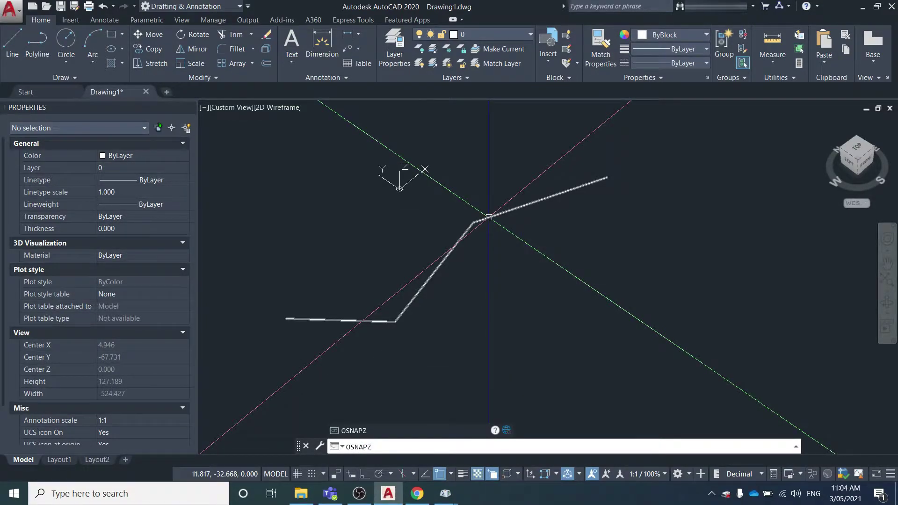
{"action": "key", "text": "Return"}
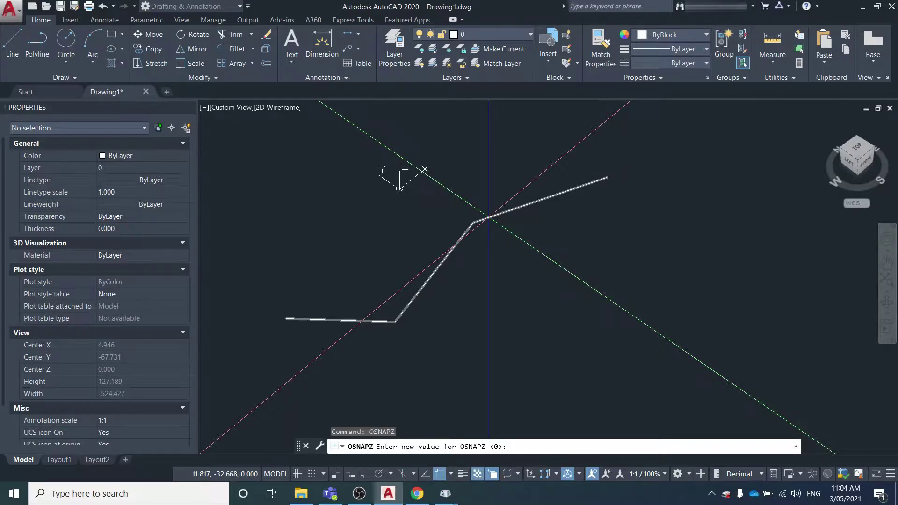
{"action": "type", "text": "1"}
{"action": "key", "text": "Return"}
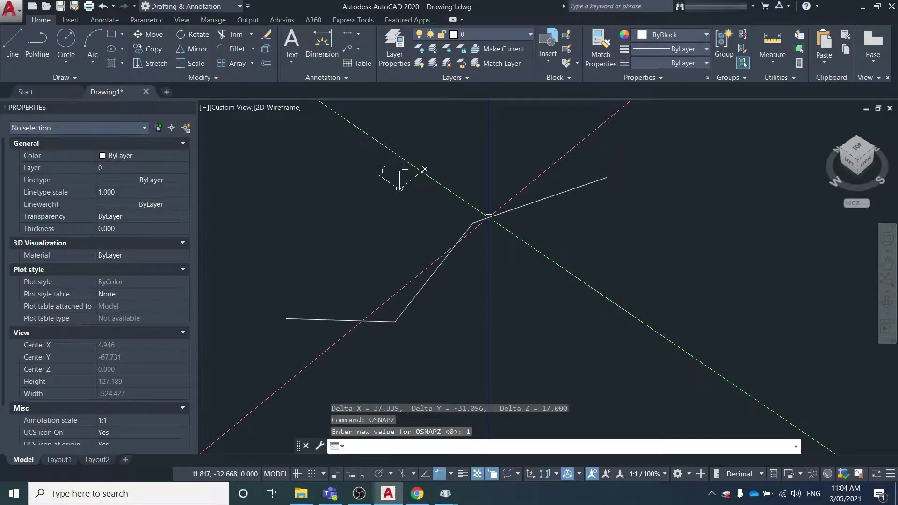
{"action": "type", "text": "eev"}
{"action": "key", "text": "BackSpace"}
{"action": "key", "text": "BackSpace"}
{"action": "key", "text": "BackSpace"}
{"action": "type", "text": "ELe"}
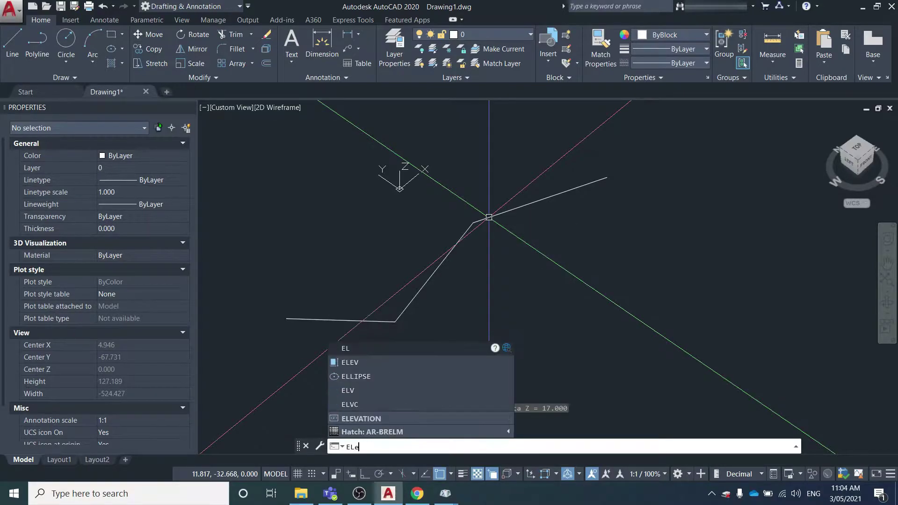
{"action": "type", "text": "v"}
{"action": "key", "text": "Return"}
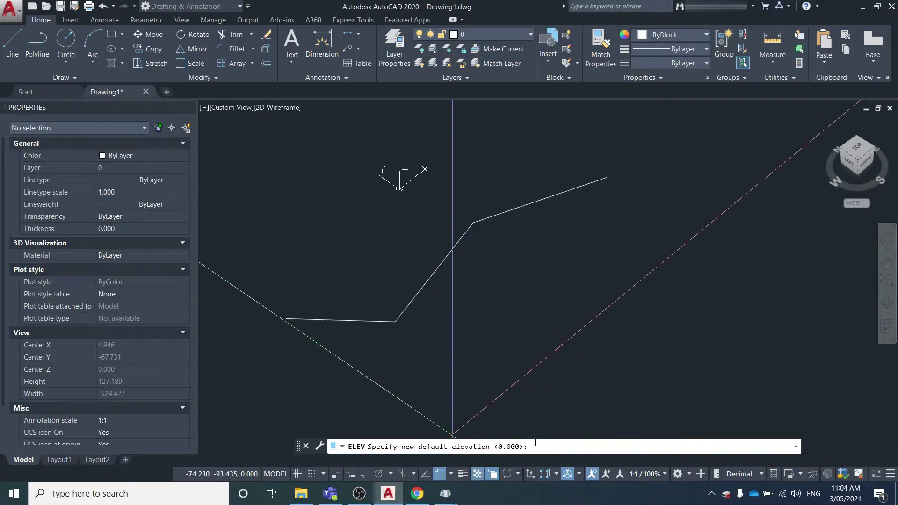
{"action": "key", "text": "Escape"}
{"action": "key", "text": "Escape"}
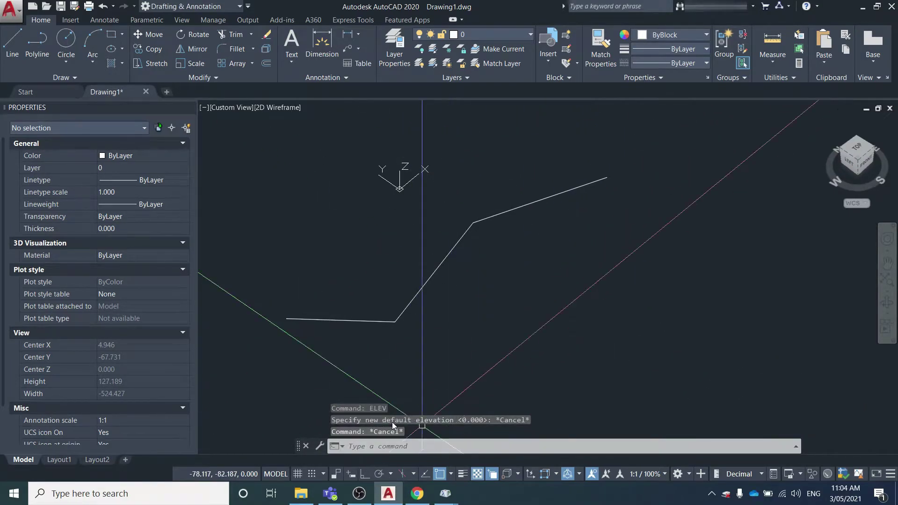
Use DIST from an endpoint-snapped vertex to the polyline's upper end, reading 48.592 with Delta Z 0.
{"action": "type", "text": "di"}
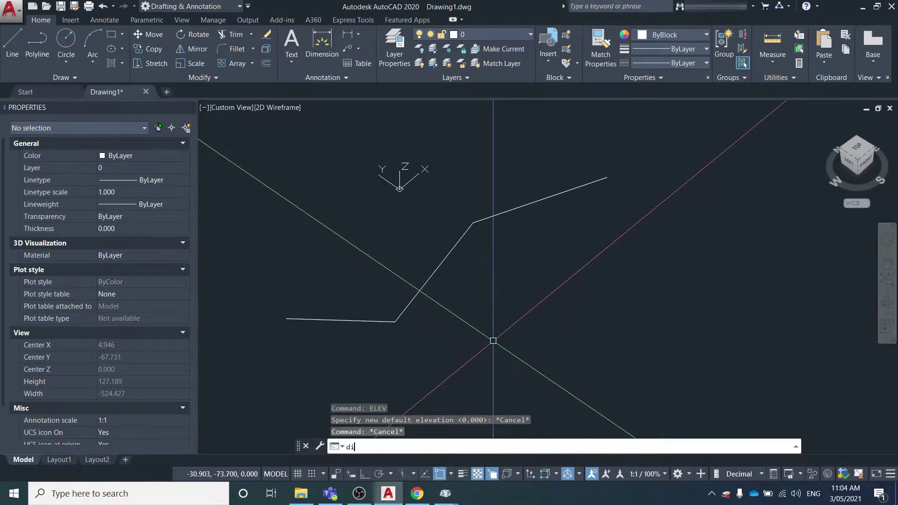
{"action": "type", "text": "st"}
{"action": "key", "text": "Return"}
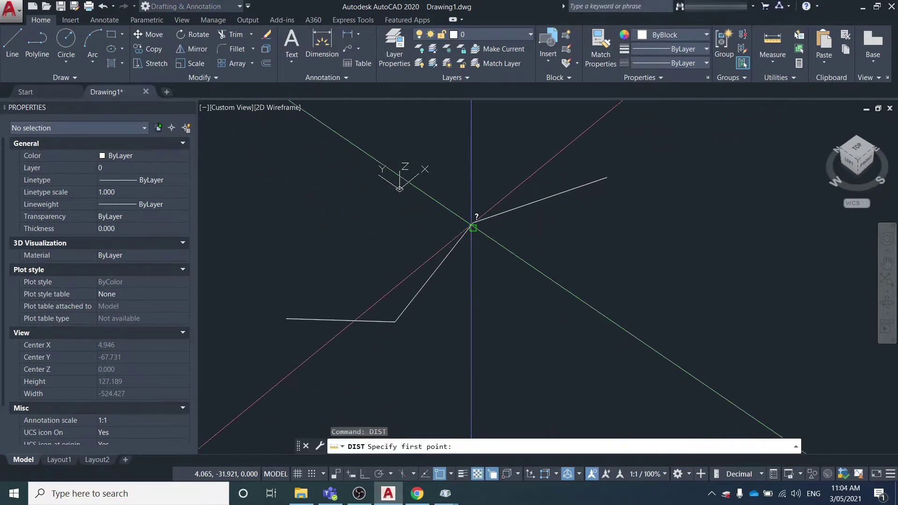
{"action": "scroll", "coordinate": [471, 223], "scroll_direction": "up", "scroll_amount": 4}
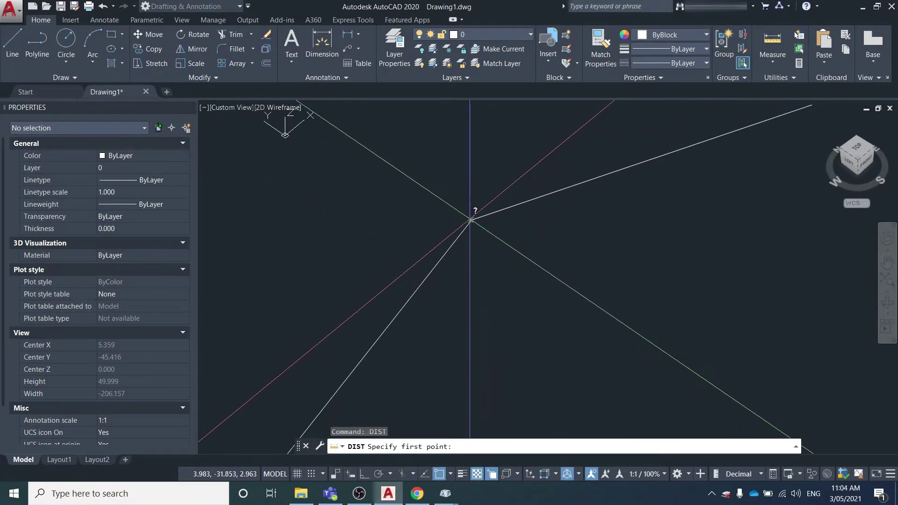
{"action": "type", "text": "end"}
{"action": "key", "text": "Return"}
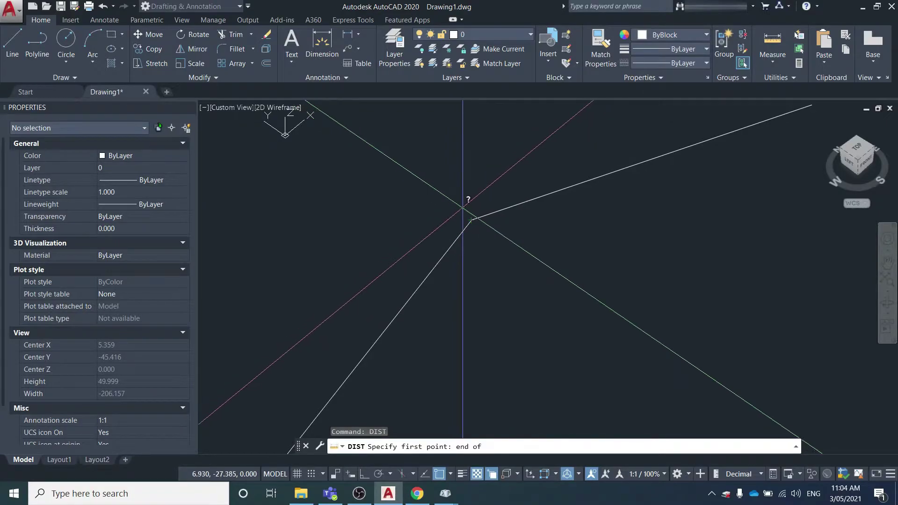
{"action": "scroll", "coordinate": [472, 220], "scroll_direction": "down", "scroll_amount": 2}
{"action": "left_click", "coordinate": [467, 223]}
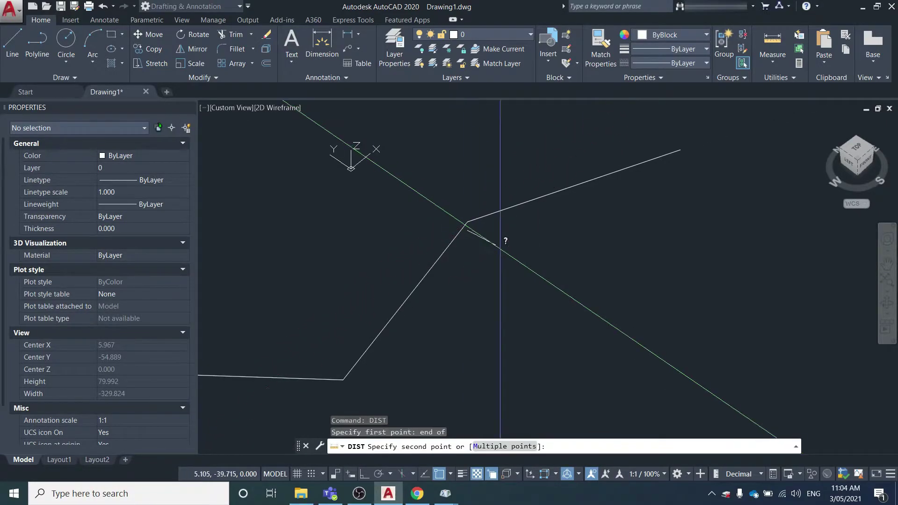
{"action": "scroll", "coordinate": [472, 229], "scroll_direction": "up", "scroll_amount": 3}
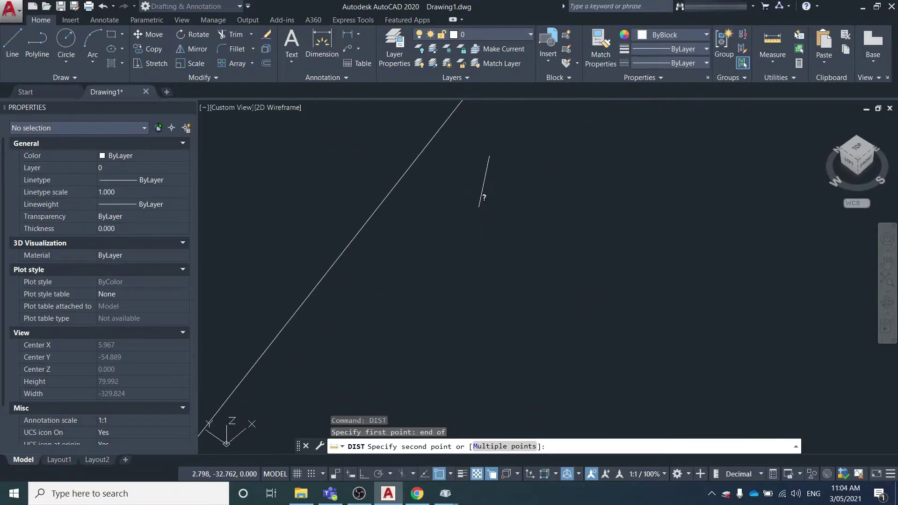
{"action": "scroll", "coordinate": [482, 213], "scroll_direction": "down", "scroll_amount": 2}
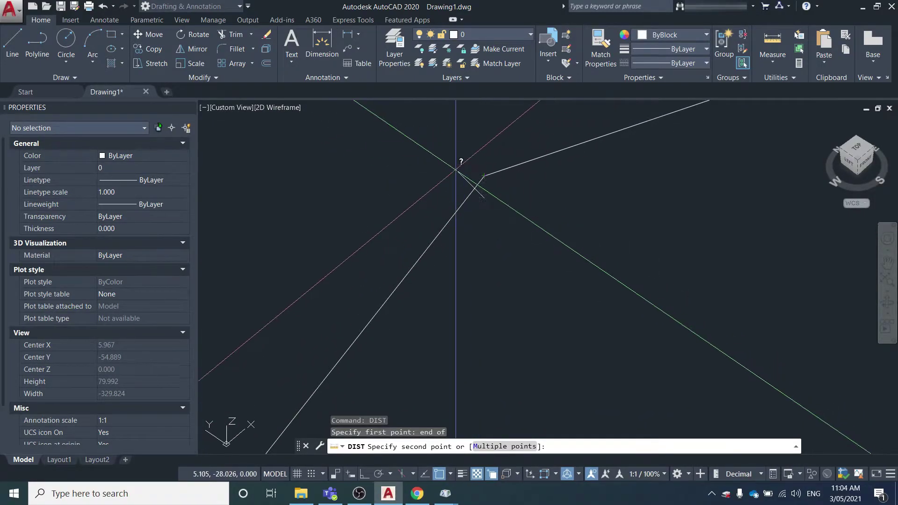
{"action": "scroll", "coordinate": [487, 196], "scroll_direction": "down", "scroll_amount": 5}
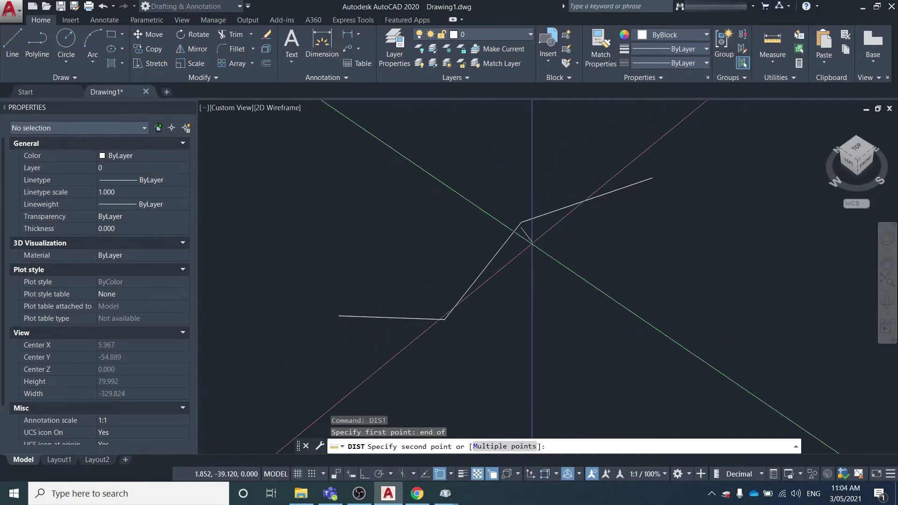
{"action": "scroll", "coordinate": [515, 230], "scroll_direction": "up", "scroll_amount": 6}
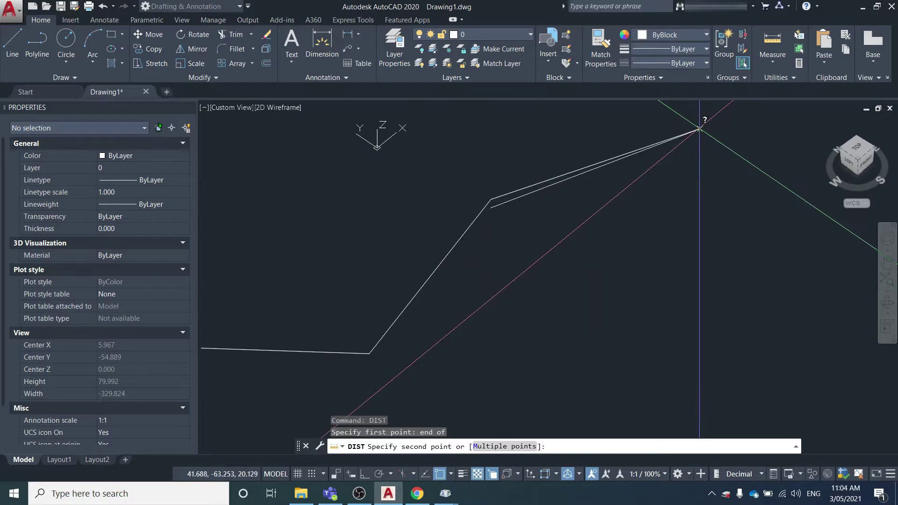
{"action": "scroll", "coordinate": [641, 234], "scroll_direction": "up", "scroll_amount": 3}
{"action": "scroll", "coordinate": [679, 217], "scroll_direction": "down", "scroll_amount": 5}
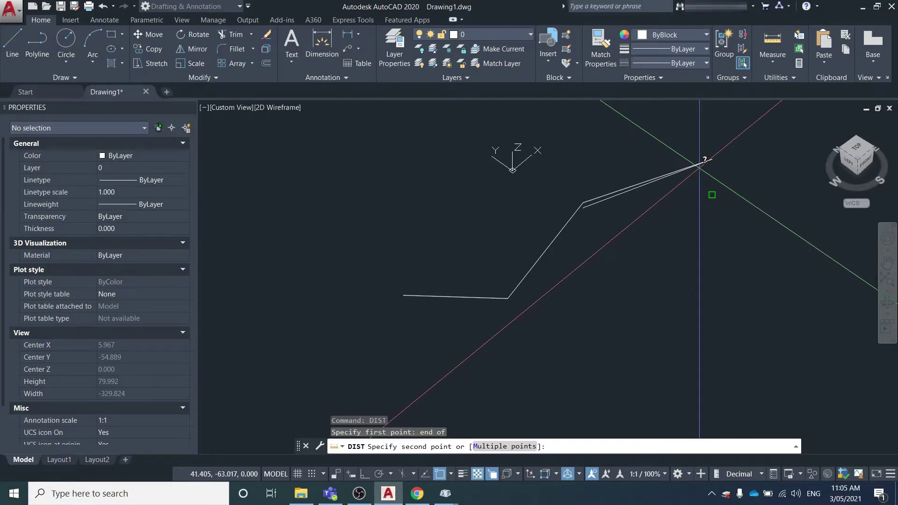
{"action": "left_click", "coordinate": [700, 165]}
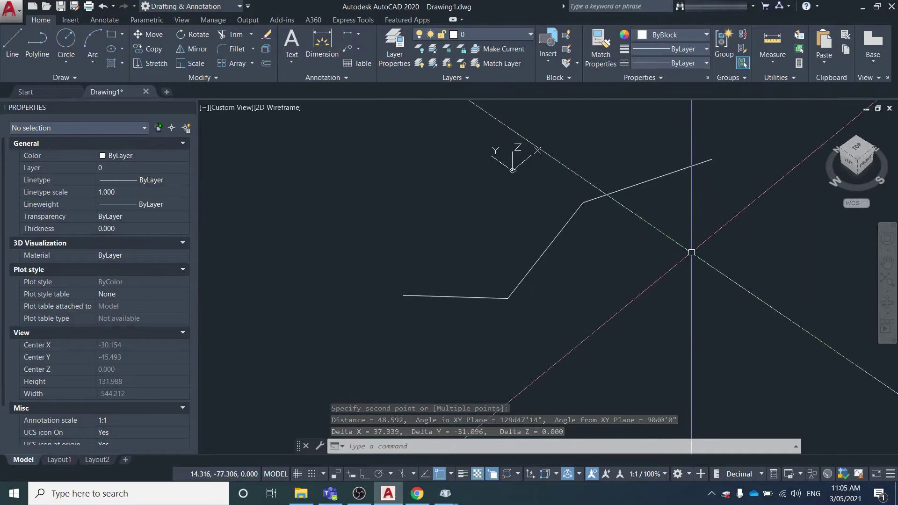
Window-select the 3D polyline and step through its vertex coordinates in Properties.
{"action": "left_click", "coordinate": [676, 230]}
{"action": "mouse_move", "coordinate": [746, 251]}
{"action": "middle_mouse_down"}
{"action": "mouse_move", "coordinate": [608, 261]}
{"action": "mouse_move", "coordinate": [644, 197]}
{"action": "mouse_move", "coordinate": [656, 263]}
{"action": "middle_mouse_up"}
{"action": "left_click", "coordinate": [608, 244]}
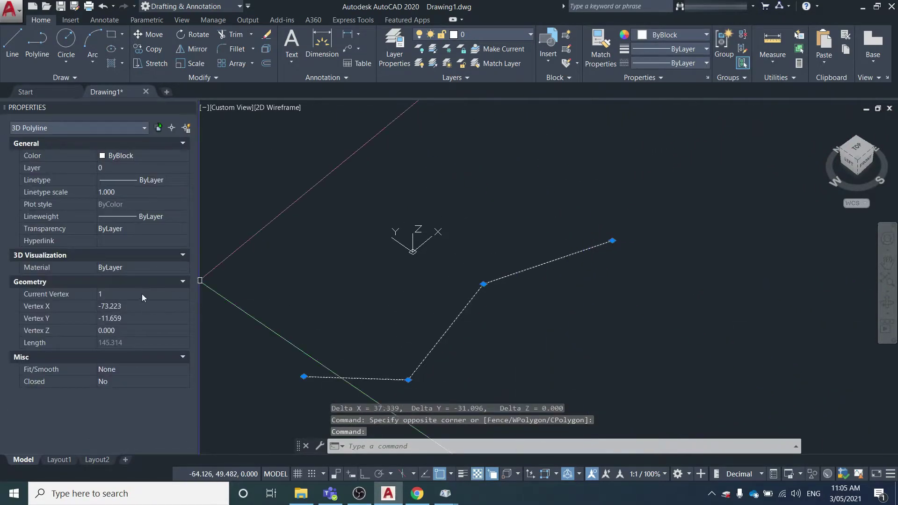
{"action": "left_click", "coordinate": [166, 294]}
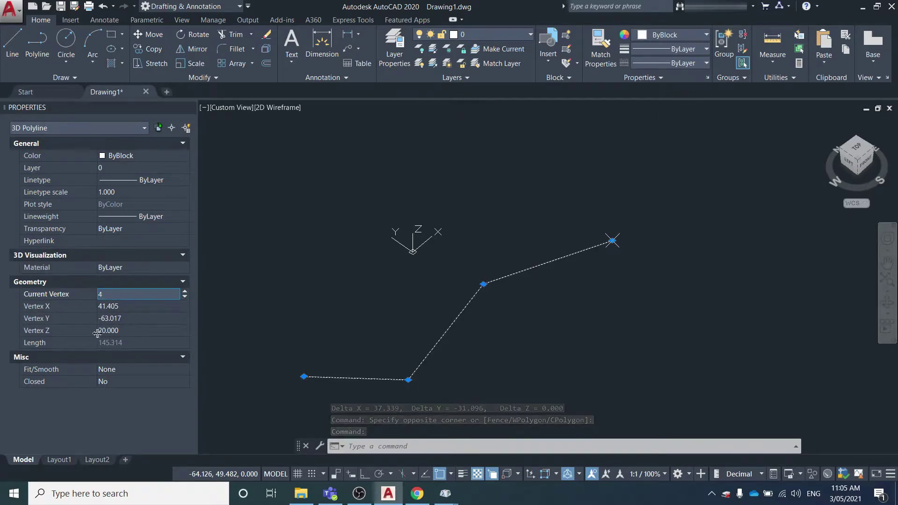
{"action": "key", "text": "Escape"}
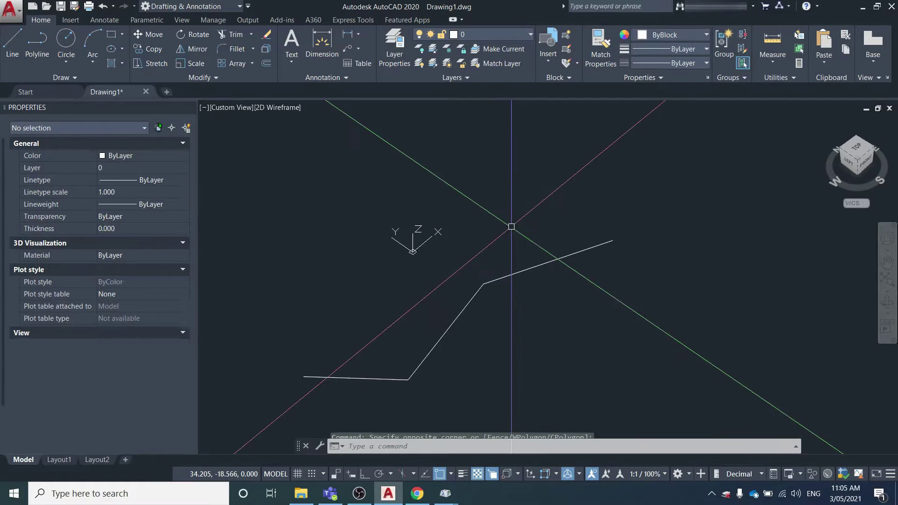
Switch to the Top view and pan to centre the polyline.
{"action": "left_click", "coordinate": [863, 139]}
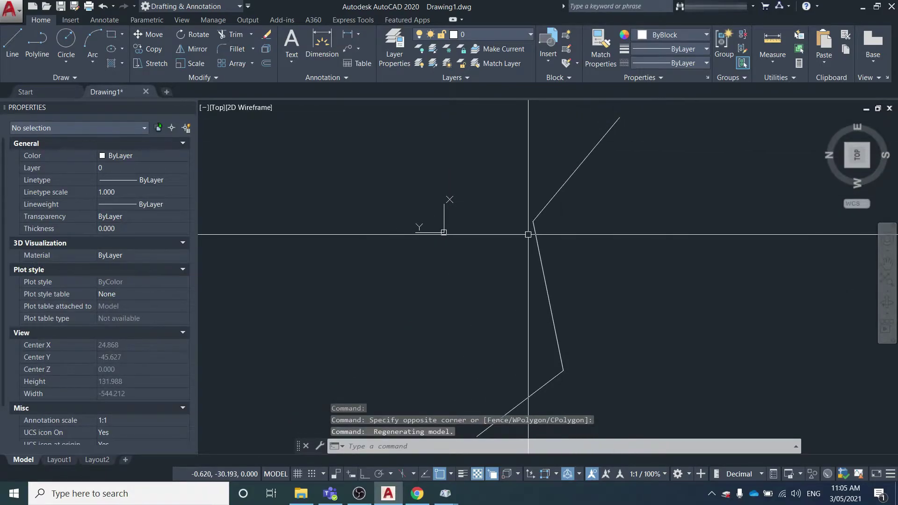
{"action": "middle_click_drag", "start_coordinate": [511, 329], "coordinate": [499, 297]}
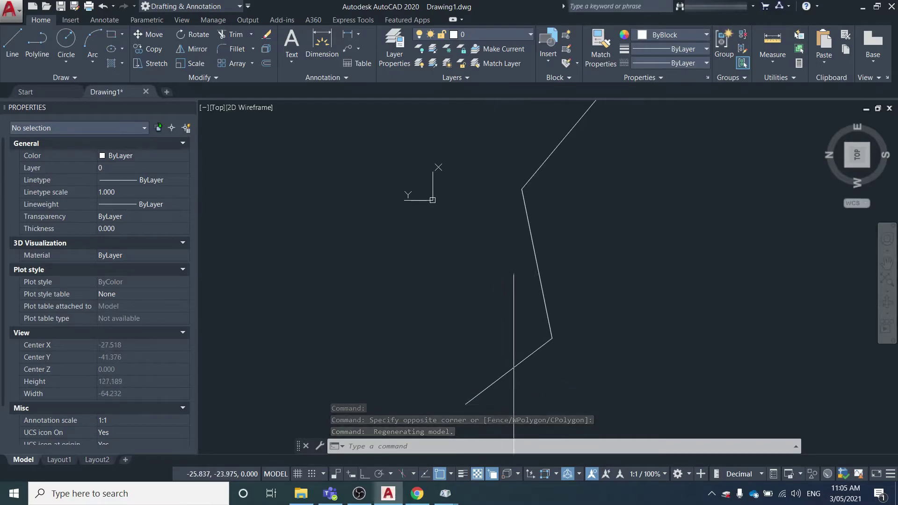
{"action": "mouse_move", "coordinate": [598, 152]}
{"action": "middle_mouse_down"}
{"action": "mouse_move", "coordinate": [580, 149]}
{"action": "mouse_move", "coordinate": [604, 147]}
{"action": "middle_mouse_up"}
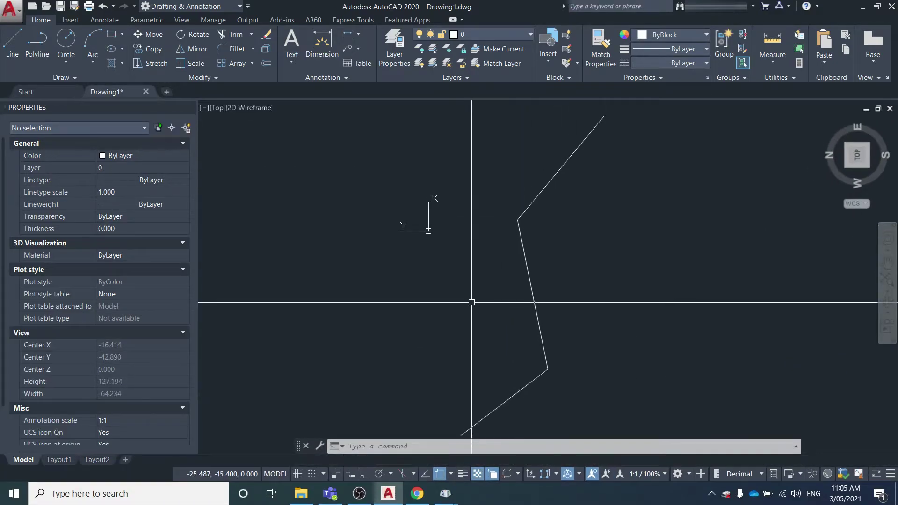
Enter 20 as the default elevation with ELEV; a 3DPOLY entry is rejected at the thickness prompt.
{"action": "type", "text": "e"}
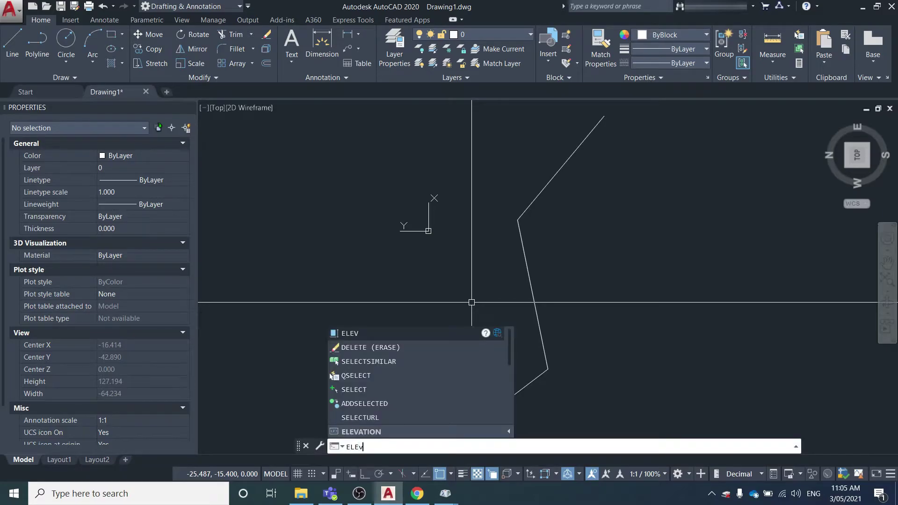
{"action": "type", "text": "lev"}
{"action": "key", "text": "Return"}
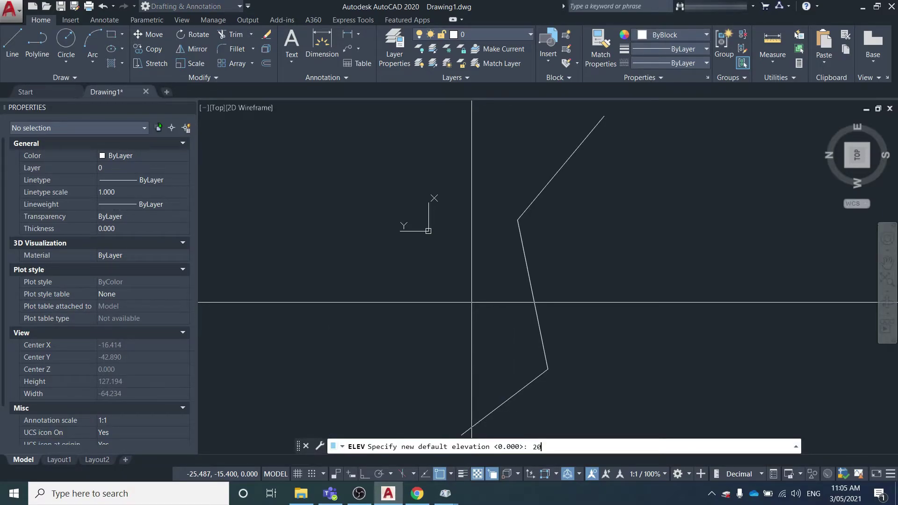
{"action": "key", "text": "Return"}
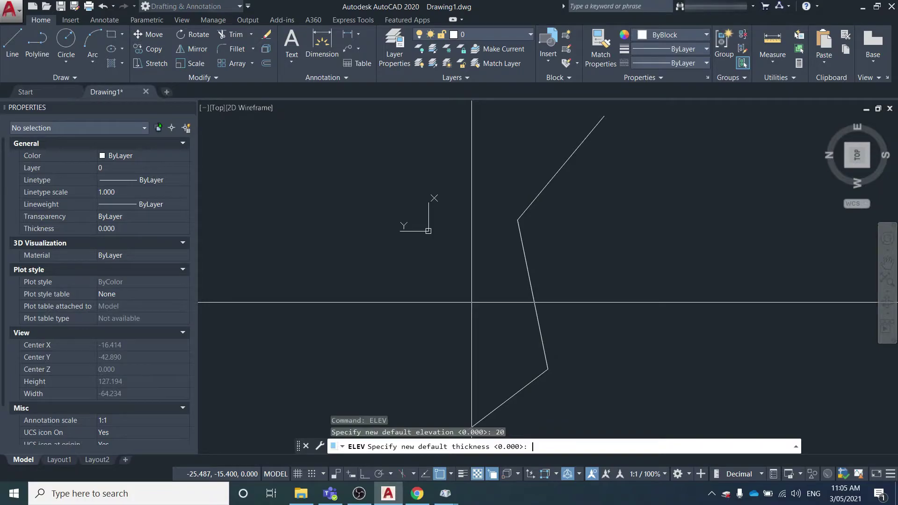
{"action": "type", "text": "3dpoly"}
{"action": "key", "text": "Return"}
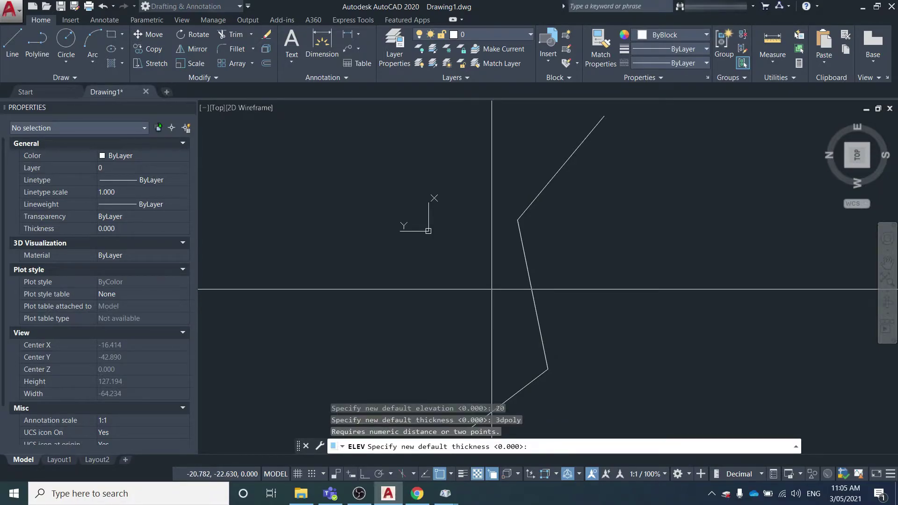
Cancel the pending elevation prompt and back out of OSNAPZ without changing it.
{"action": "key", "text": "Escape"}
{"action": "key", "text": "Escape"}
{"action": "key", "text": "Escape"}
{"action": "type", "text": "OSNAPZ"}
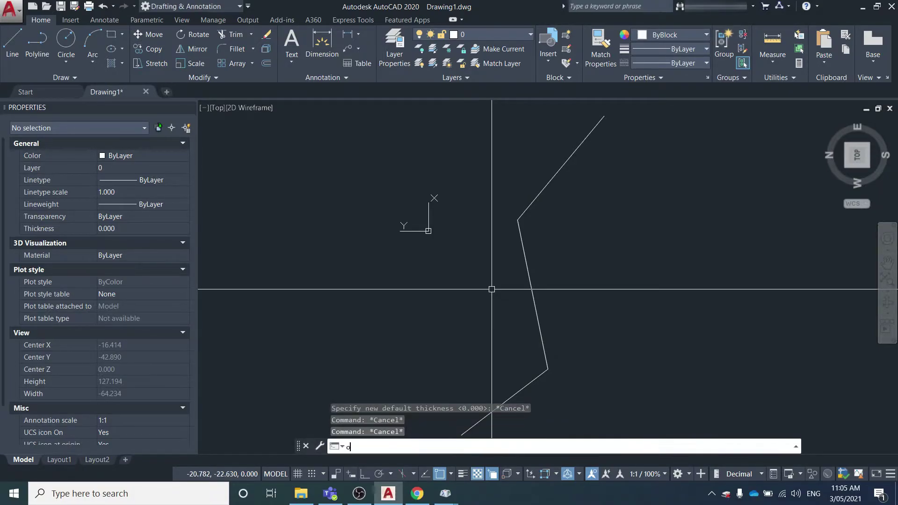
{"action": "key", "text": "Return"}
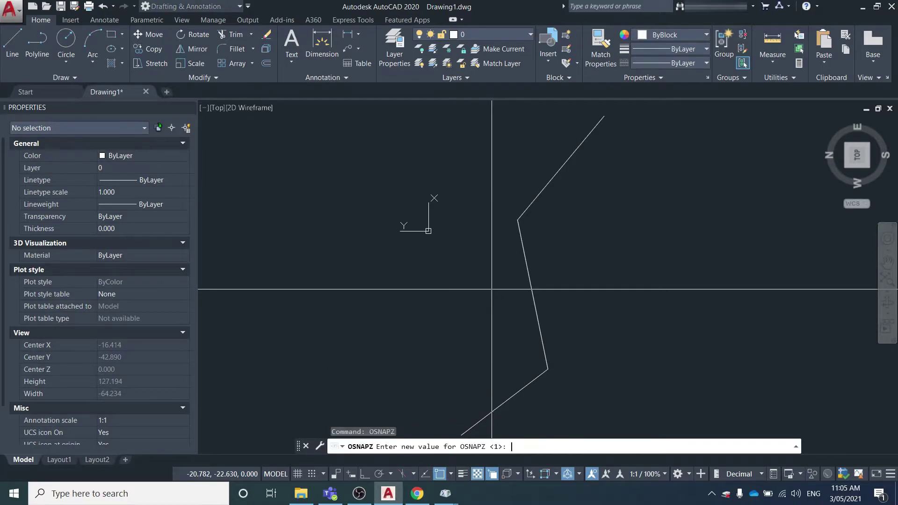
{"action": "key", "text": "Escape"}
{"action": "key", "text": "Escape"}
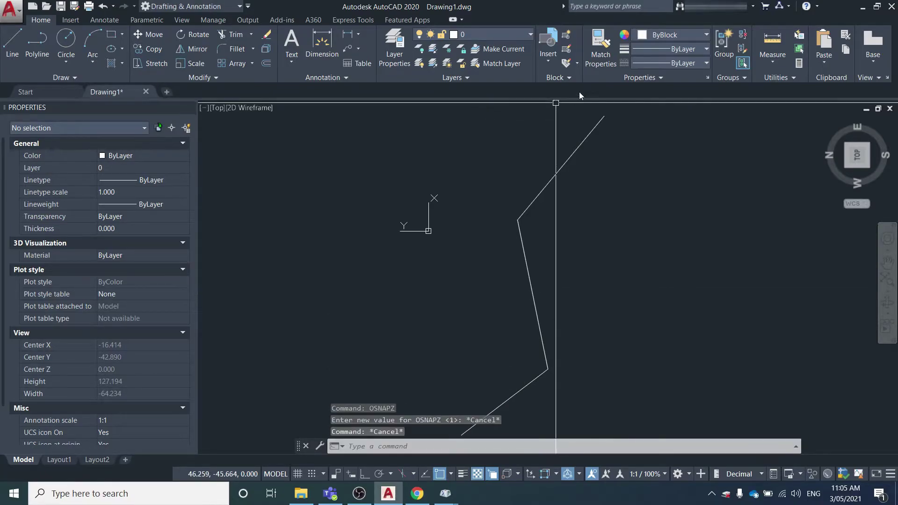
Trace a trial 3D polyline over the original's four vertices, orbit to inspect it, then undo.
{"action": "type", "text": "3dpol"}
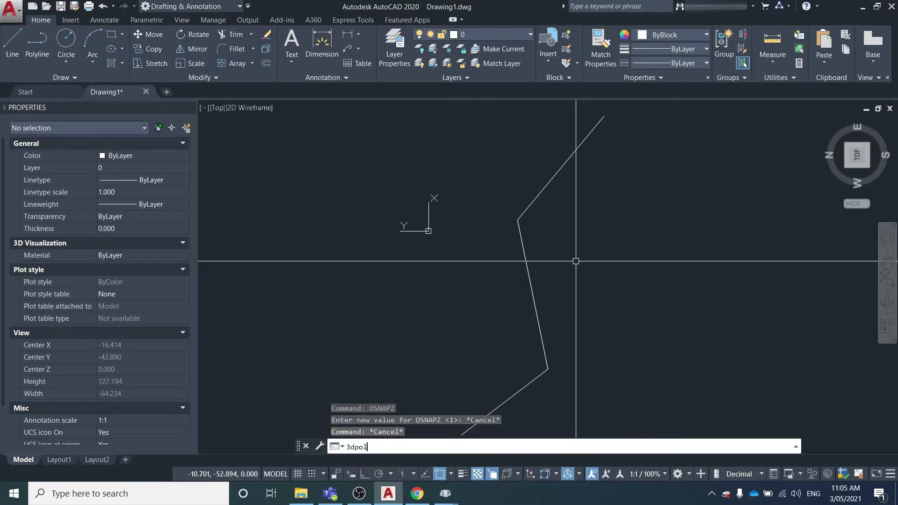
{"action": "type", "text": "y"}
{"action": "key", "text": "Return"}
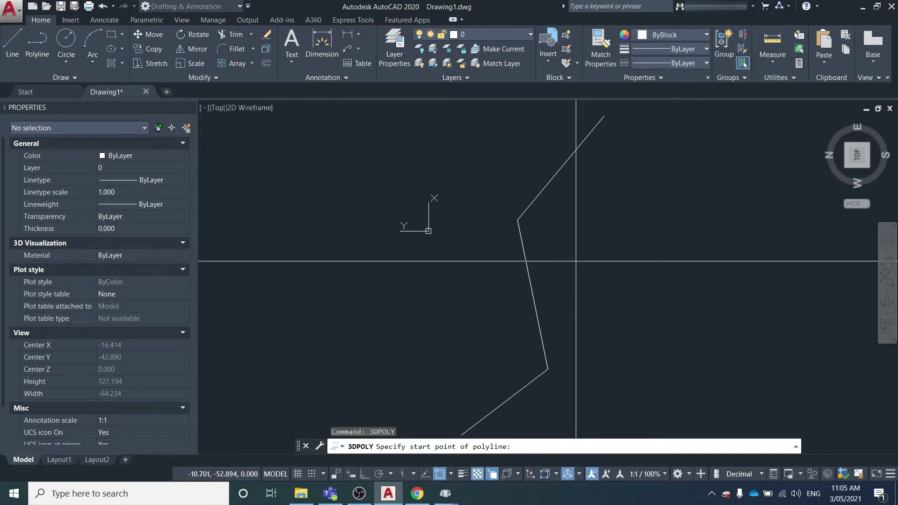
{"action": "left_click", "coordinate": [604, 116]}
{"action": "left_click", "coordinate": [517, 220]}
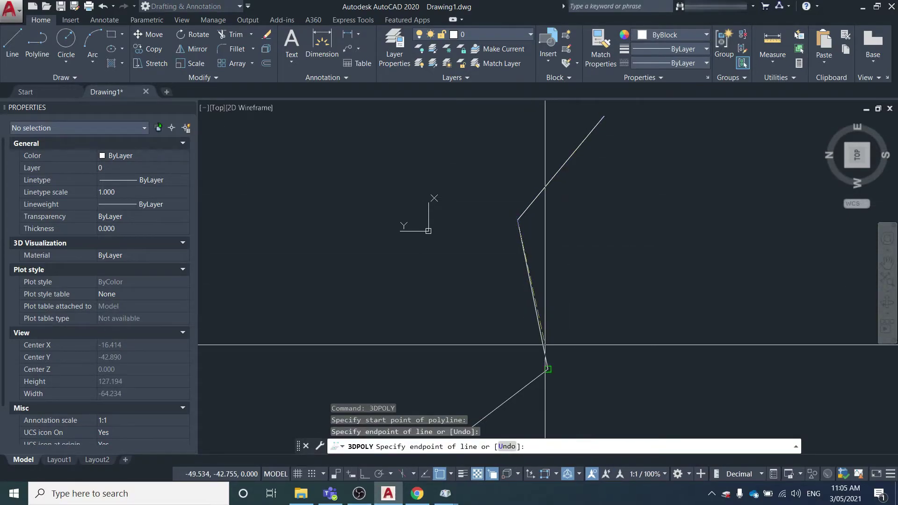
{"action": "left_click", "coordinate": [548, 370]}
{"action": "scroll", "coordinate": [547, 327], "scroll_direction": "down", "scroll_amount": 4}
{"action": "left_click", "coordinate": [519, 355]}
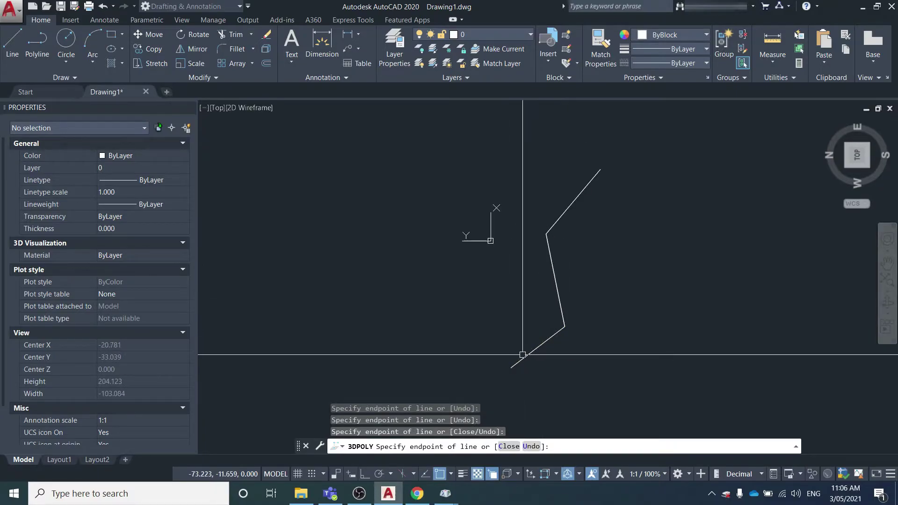
{"action": "key", "text": "Escape"}
{"action": "scroll", "coordinate": [585, 346], "scroll_direction": "up", "scroll_amount": 3}
{"action": "middle_click_drag", "start_coordinate": [641, 375], "coordinate": [567, 276], "text": "shift"}
{"action": "key", "text": "ctrl+z"}
{"action": "key", "text": "ctrl+z"}
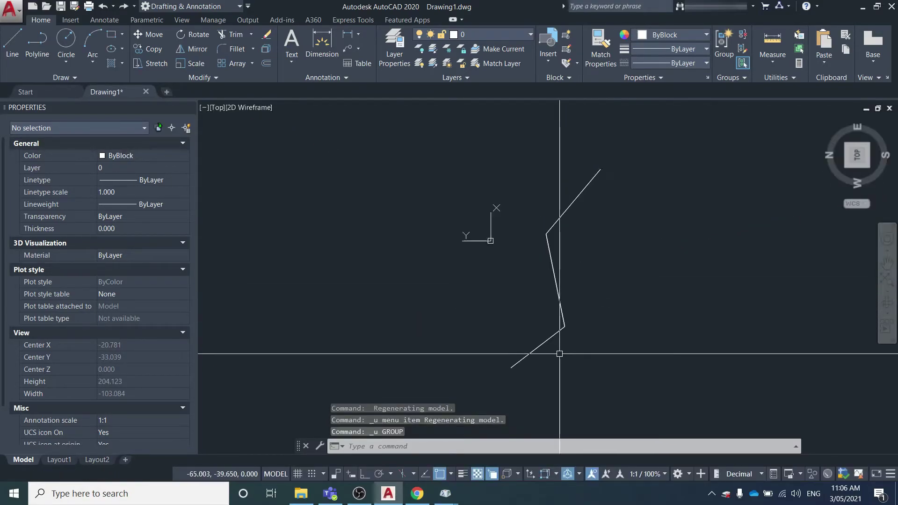
Set the default elevation to 20 with zero thickness using ELEV.
{"action": "type", "text": "elev"}
{"action": "key", "text": "Return"}
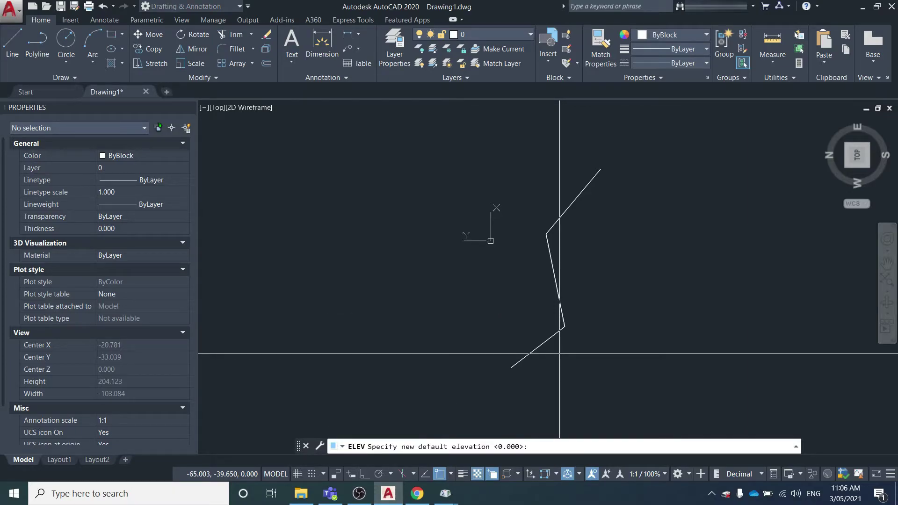
{"action": "key", "text": "Return"}
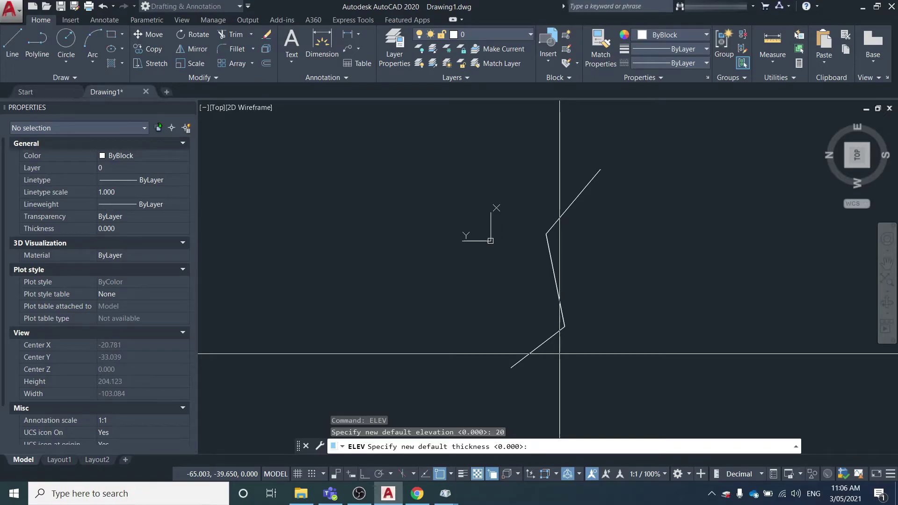
{"action": "key", "text": "Return"}
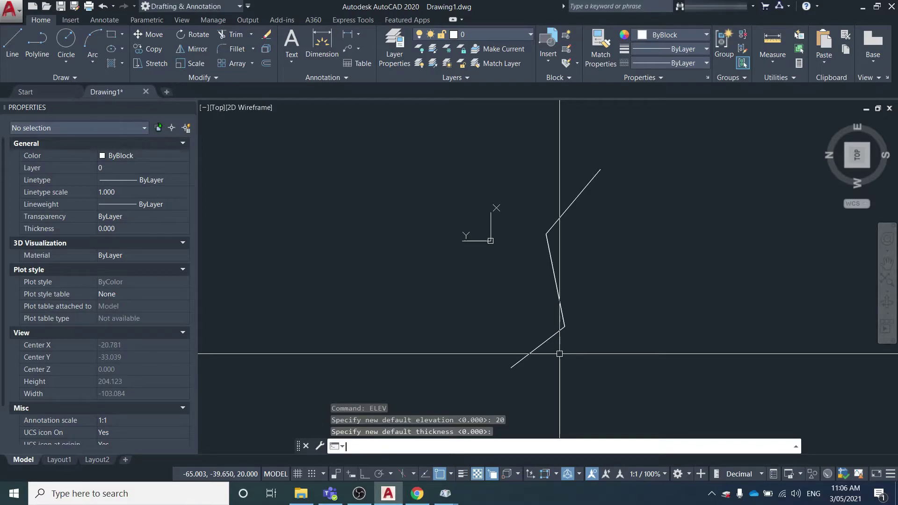
Make Red the current colour for new objects.
{"action": "left_click", "coordinate": [131, 158]}
{"action": "left_click", "coordinate": [131, 159]}
{"action": "left_click", "coordinate": [131, 186]}
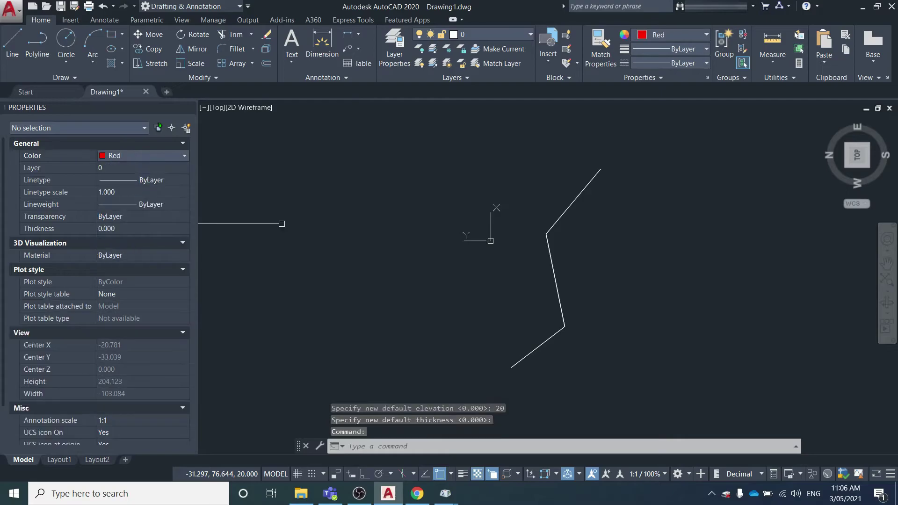
{"action": "left_click", "coordinate": [356, 264]}
Draw a 3DPOLY snapped to the white polyline's four vertices, then orbit to view it in 3D.
{"action": "type", "text": "3d"}
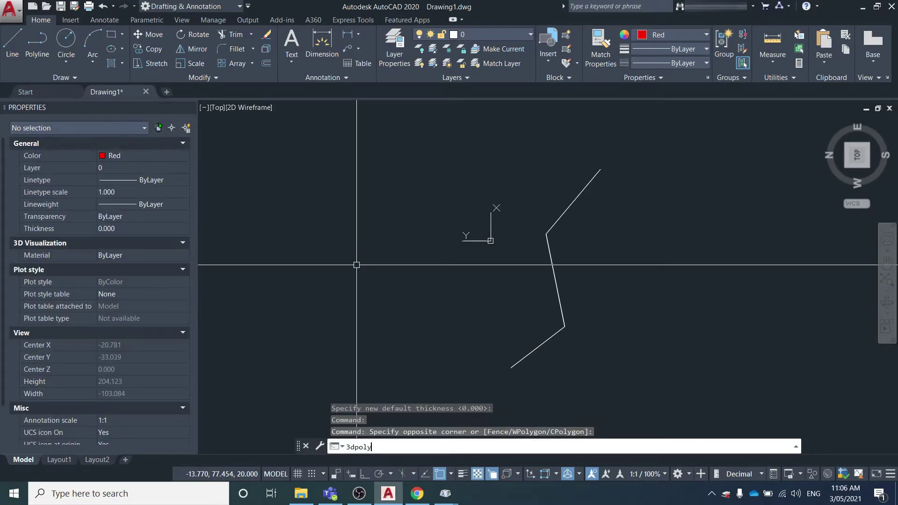
{"action": "type", "text": "poly"}
{"action": "key", "text": "Return"}
{"action": "left_click", "coordinate": [600, 169]}
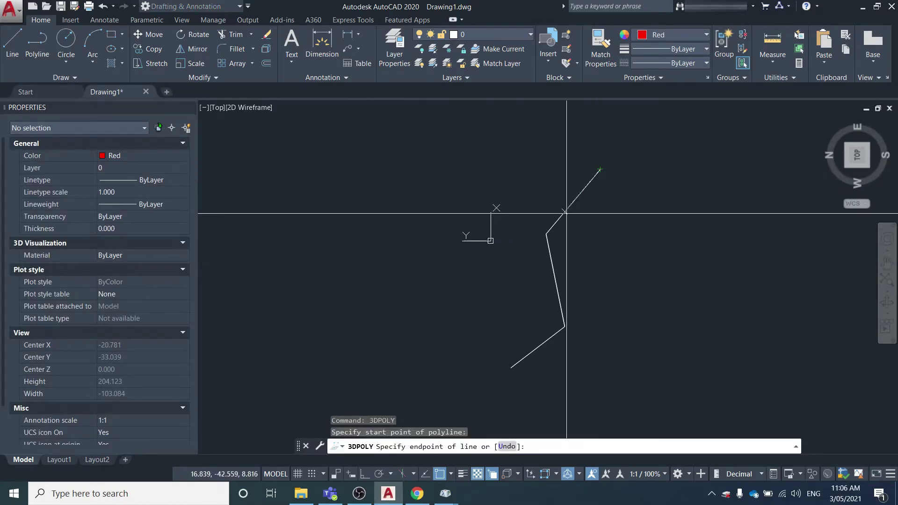
{"action": "left_click", "coordinate": [555, 237]}
{"action": "left_click", "coordinate": [565, 326]}
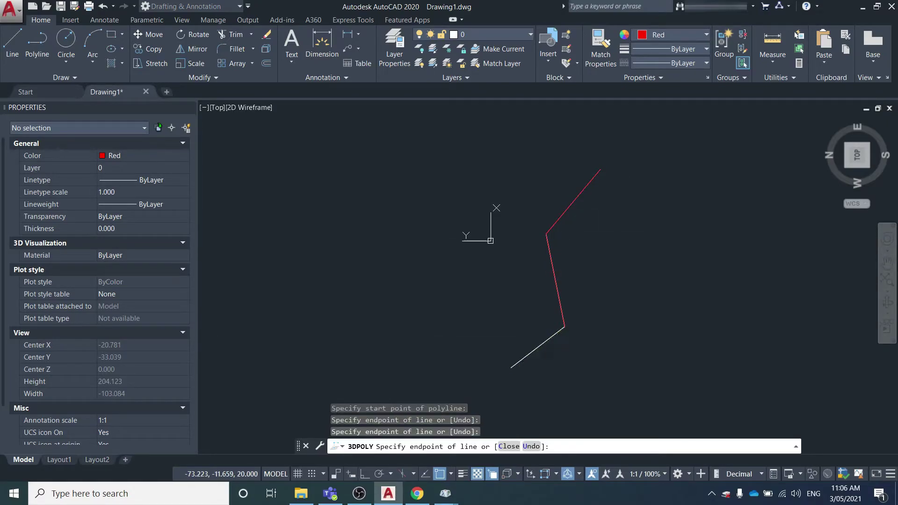
{"action": "left_click", "coordinate": [511, 367]}
{"action": "middle_click_drag", "start_coordinate": [602, 327], "coordinate": [585, 218], "text": "shift"}
{"action": "key", "text": "Return"}
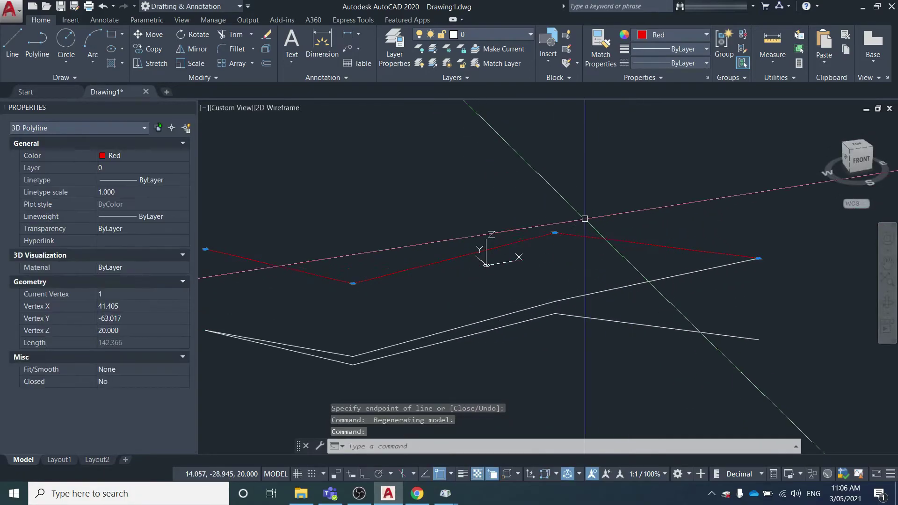
{"action": "left_click", "coordinate": [182, 295]}
{"action": "left_click", "coordinate": [186, 296]}
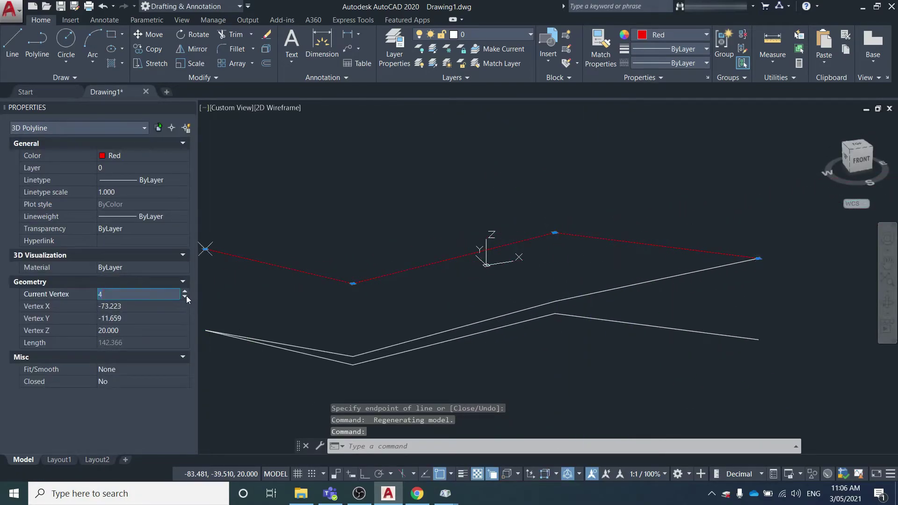
{"action": "left_click", "coordinate": [186, 297]}
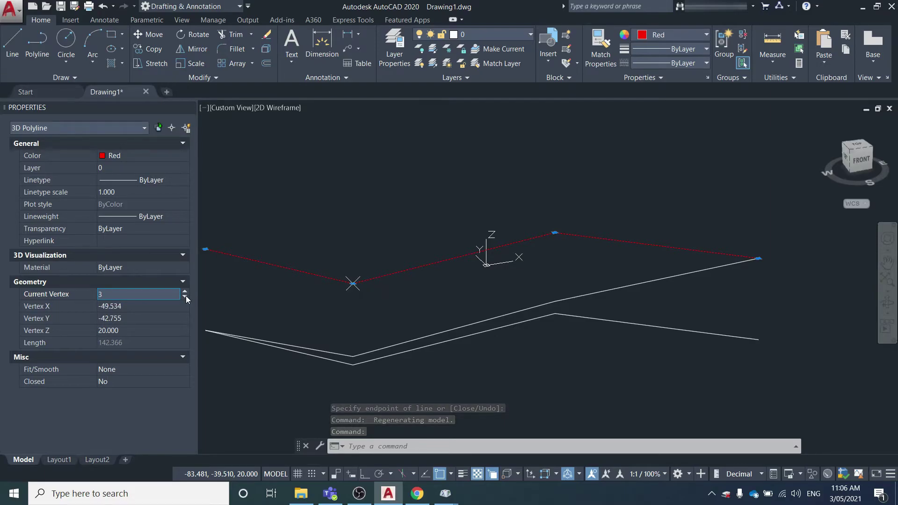
{"action": "left_click", "coordinate": [186, 296]}
{"action": "left_click", "coordinate": [349, 214]}
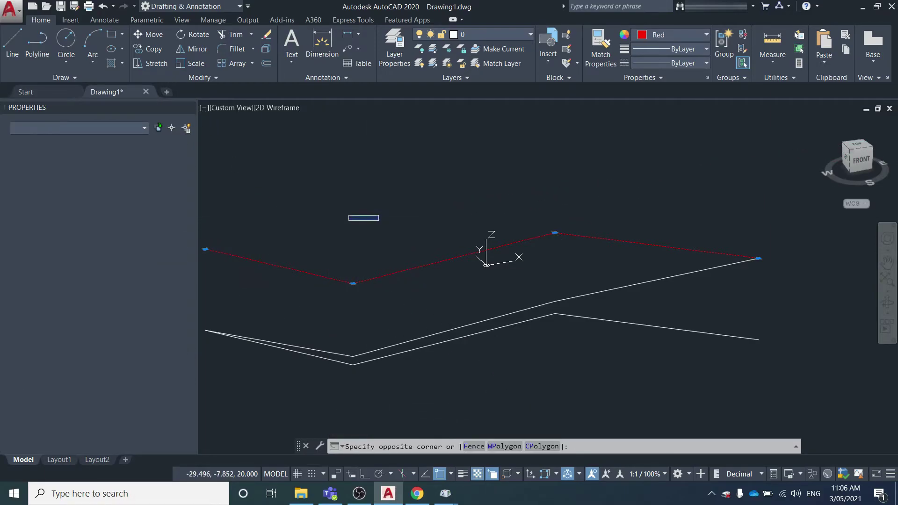
Check the current elevation without changes, then set OSNAPZ to 0.
{"action": "key", "text": "Escape"}
{"action": "type", "text": "elev"}
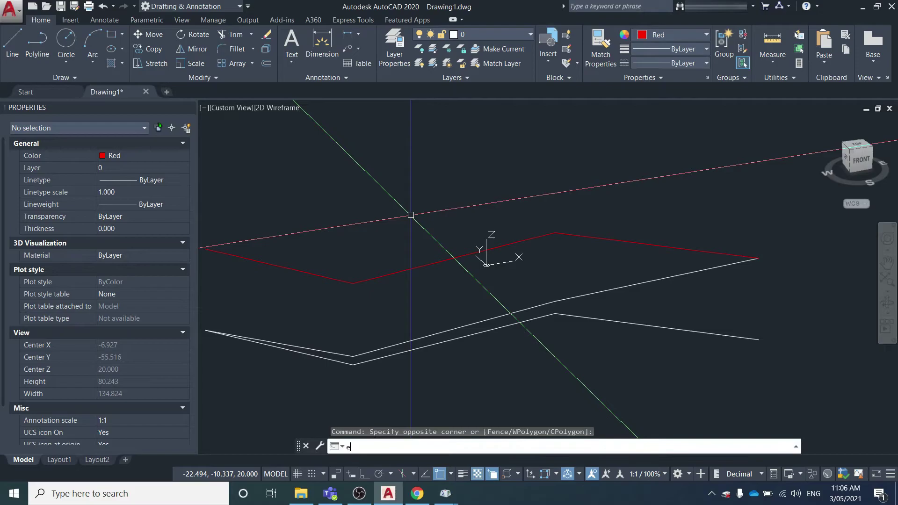
{"action": "key", "text": "Return"}
{"action": "key", "text": "Escape"}
{"action": "key", "text": "Escape"}
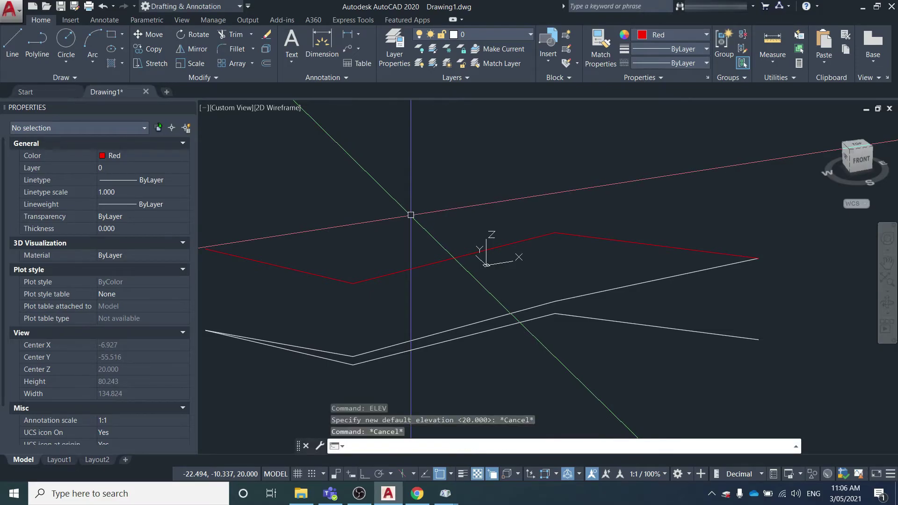
{"action": "type", "text": "s"}
{"action": "key", "text": "BackSpace"}
{"action": "type", "text": "osnapz"}
{"action": "key", "text": "Return"}
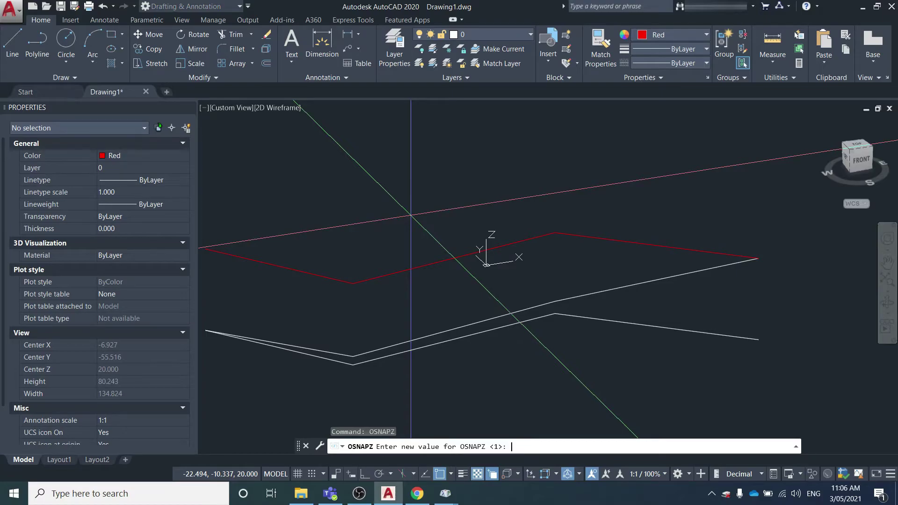
{"action": "type", "text": "0"}
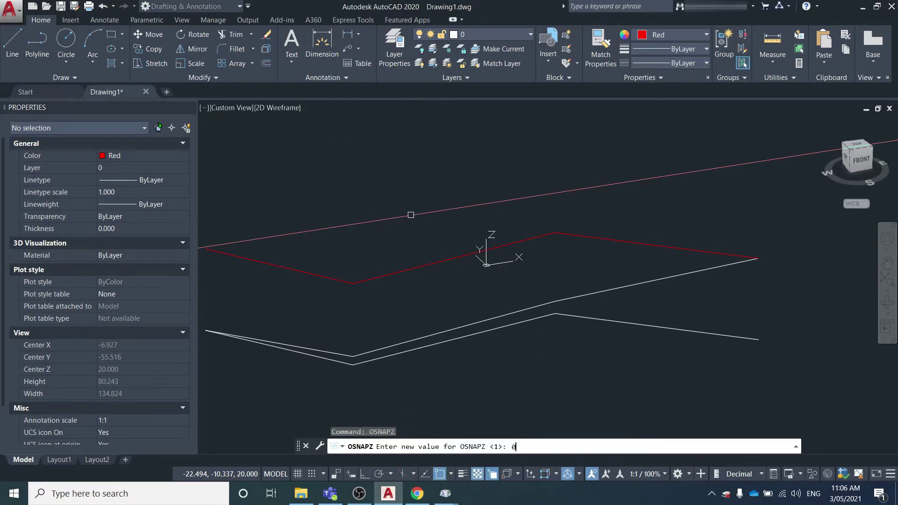
{"action": "key", "text": "Return"}
Start 3DPOLY and make Green the colour for new objects.
{"action": "type", "text": "3dpoly"}
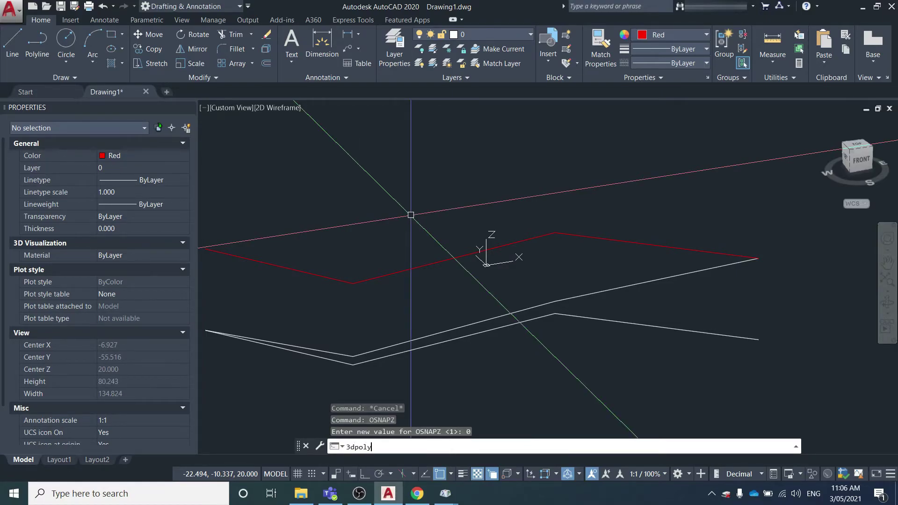
{"action": "key", "text": "Return"}
{"action": "left_click", "coordinate": [161, 157]}
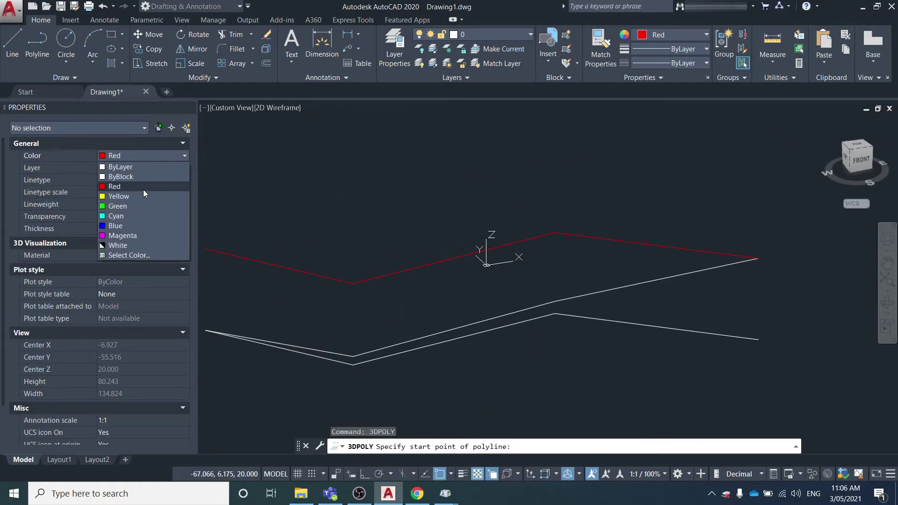
{"action": "left_click", "coordinate": [126, 206]}
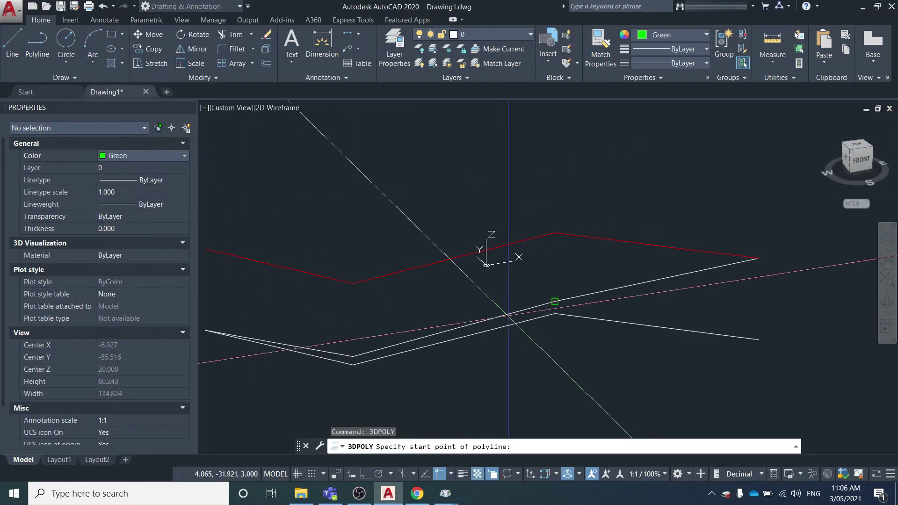
Delete the red 3D polyline with a crossing selection and return to the Top view.
{"action": "left_click", "coordinate": [860, 139]}
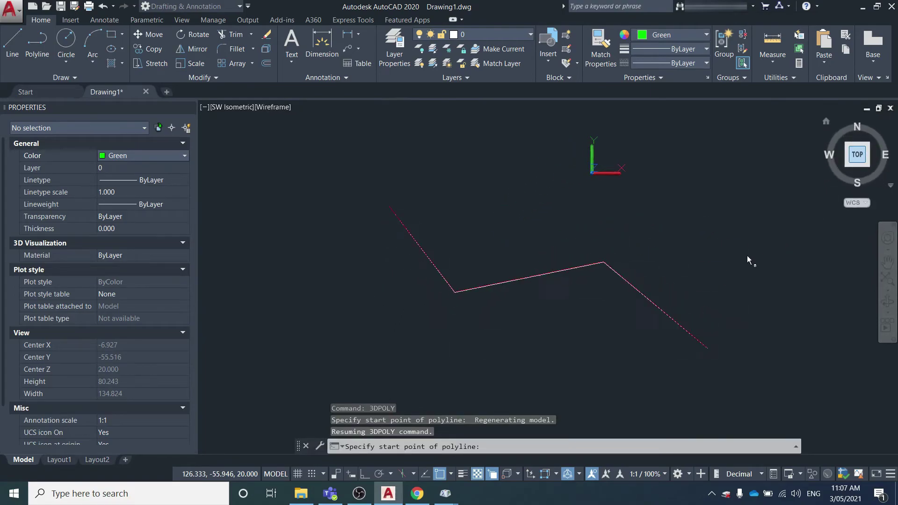
{"action": "middle_click_drag", "start_coordinate": [666, 309], "coordinate": [770, 289], "text": "shift"}
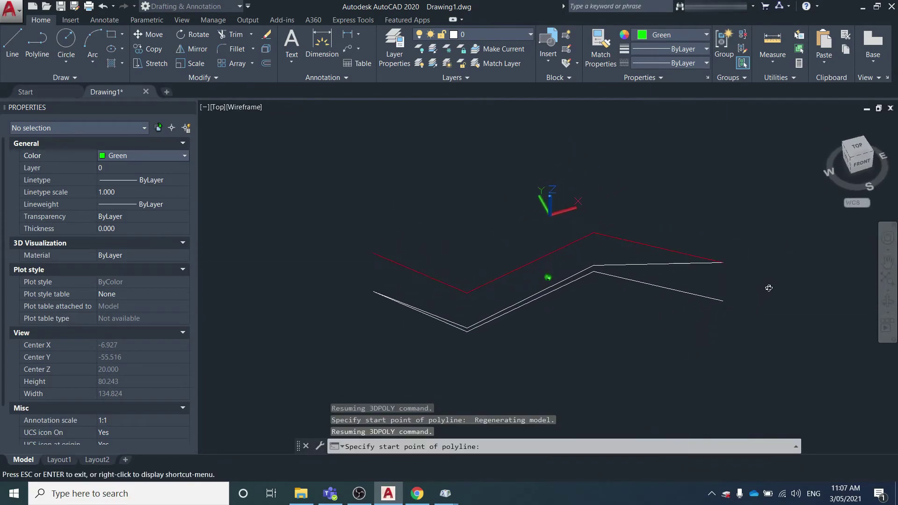
{"action": "key", "text": "Escape"}
{"action": "key", "text": "Escape"}
{"action": "key", "text": "Escape"}
{"action": "key", "text": "Escape"}
{"action": "left_click", "coordinate": [606, 242]}
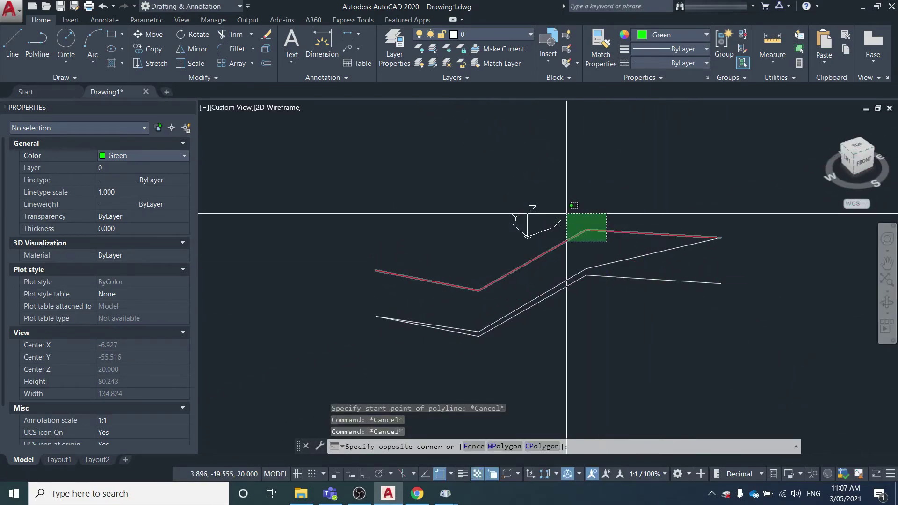
{"action": "left_click", "coordinate": [568, 213]}
{"action": "key", "text": "Delete"}
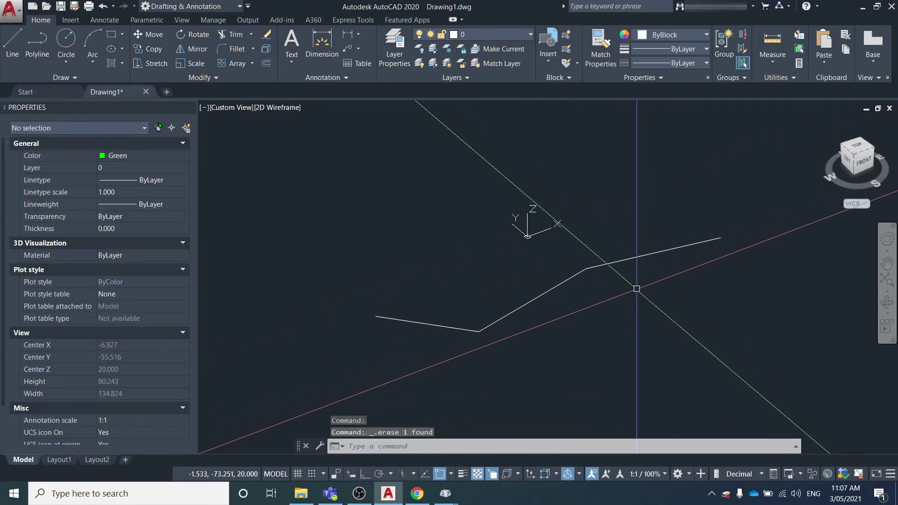
{"action": "left_click", "coordinate": [849, 149]}
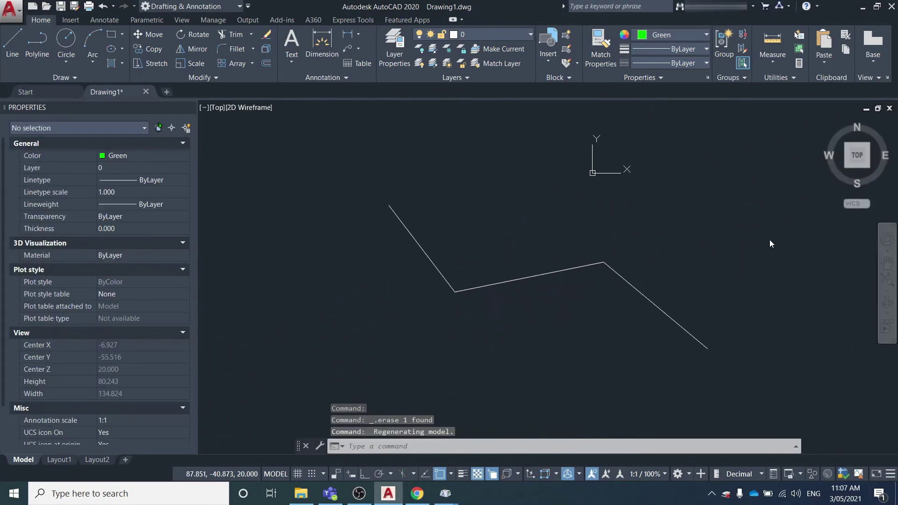
Draw a 3DPOLY snapped to the white polyline's four vertices, from its end to its upper end.
{"action": "type", "text": "3dpoly"}
{"action": "key", "text": "Return"}
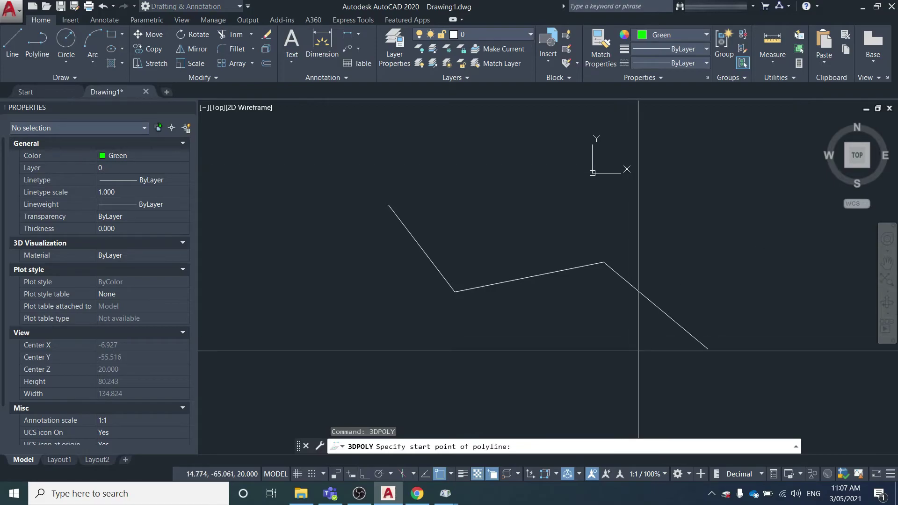
{"action": "left_click", "coordinate": [708, 349]}
{"action": "left_click", "coordinate": [604, 262]}
{"action": "left_click", "coordinate": [455, 292]}
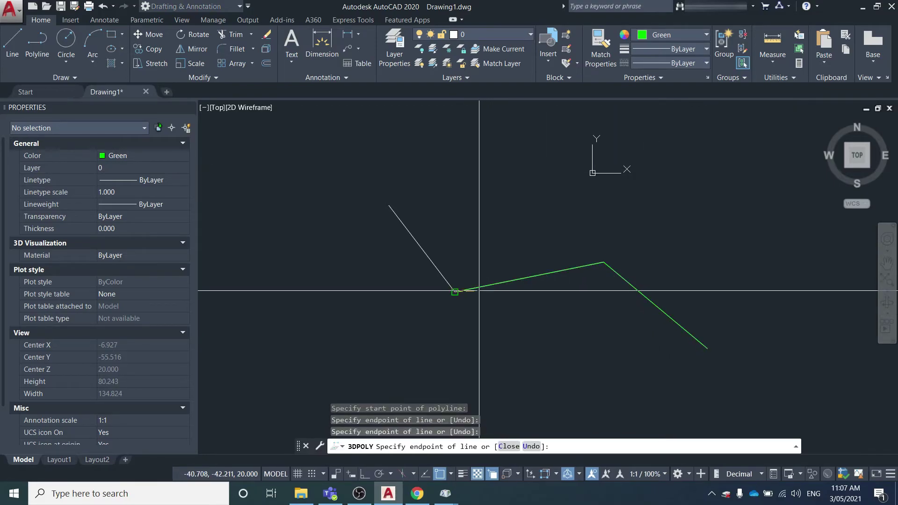
{"action": "left_click", "coordinate": [388, 205]}
{"action": "key", "text": "Return"}
Orbit and pan the view to confirm the green line follows the original's heights.
{"action": "middle_click_drag", "start_coordinate": [588, 347], "coordinate": [608, 261], "text": "shift"}
{"action": "left_click", "coordinate": [585, 330]}
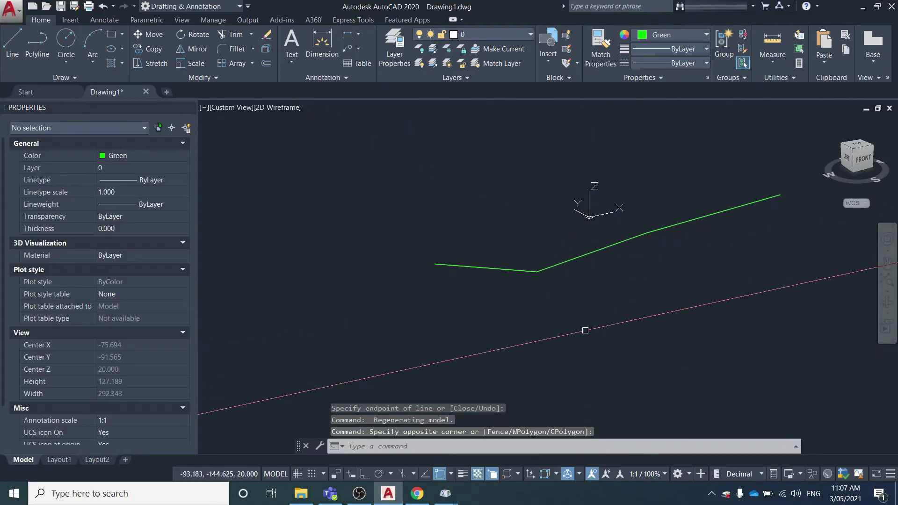
{"action": "mouse_move", "coordinate": [586, 330]}
{"action": "middle_mouse_down"}
{"action": "mouse_move", "coordinate": [416, 286]}
{"action": "mouse_move", "coordinate": [443, 283]}
{"action": "mouse_move", "coordinate": [426, 290]}
{"action": "mouse_move", "coordinate": [445, 289]}
{"action": "mouse_move", "coordinate": [435, 346]}
{"action": "middle_mouse_up"}
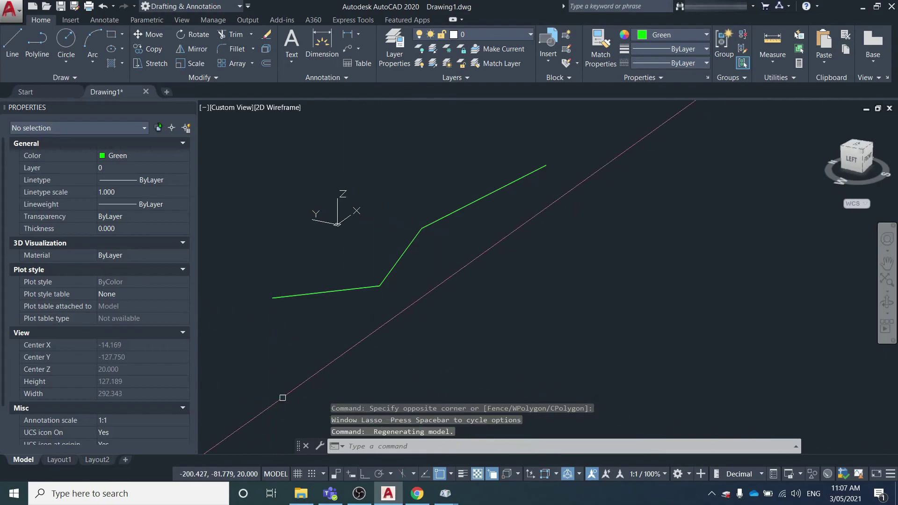
{"action": "type", "text": "OSNap"}
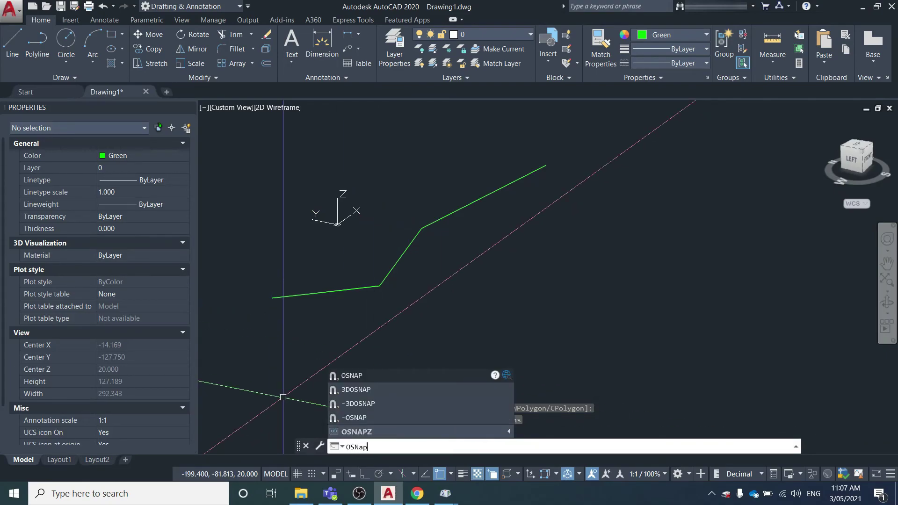
{"action": "key", "text": "Return"}
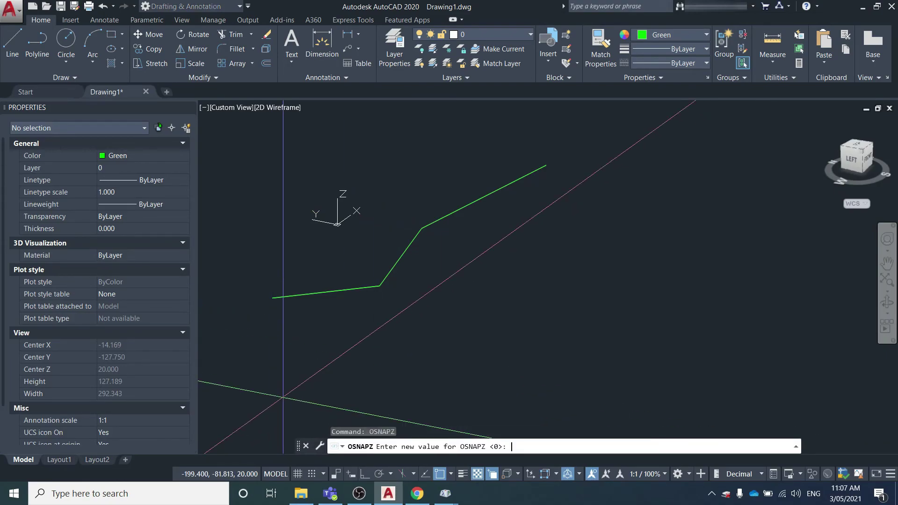
{"action": "key", "text": "Escape"}
{"action": "key", "text": "Escape"}
{"action": "key", "text": "Escape"}
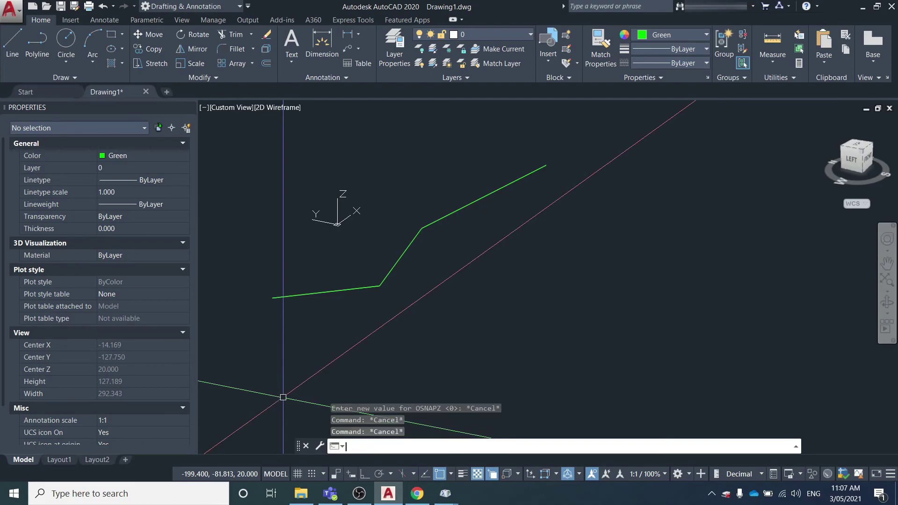